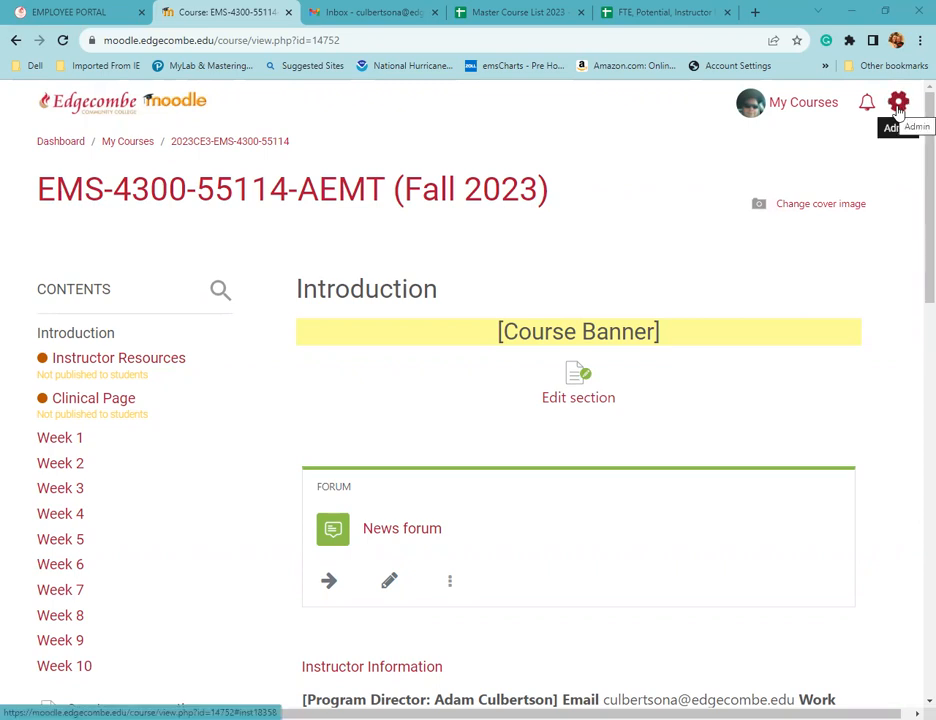
Open the gradebook setup of the EMS-4300-55114-AEMT (Fall 2023) course
click(898, 104)
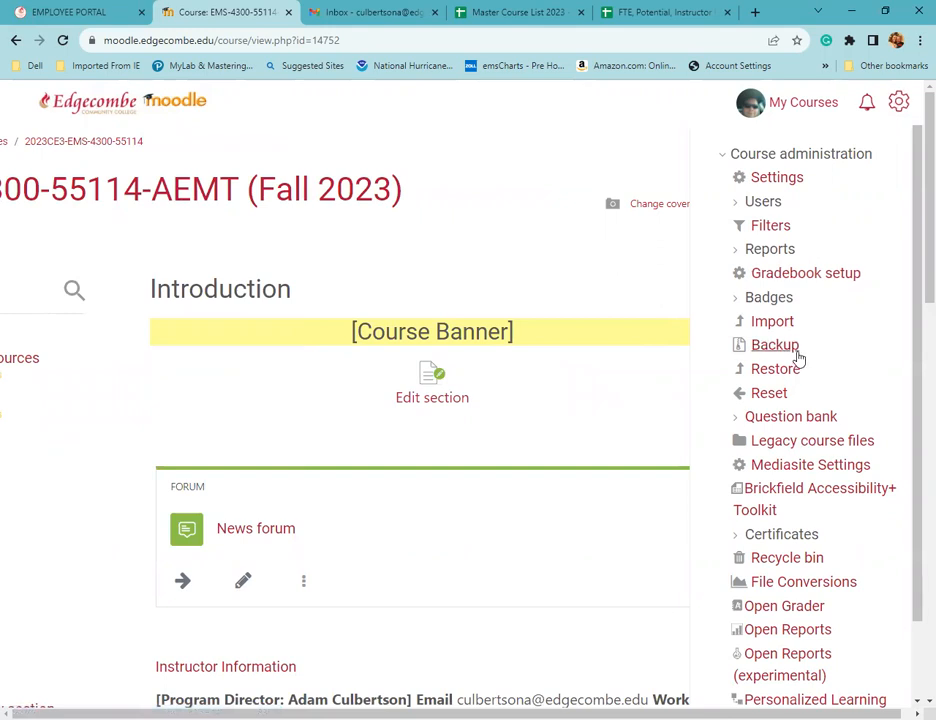
click(803, 277)
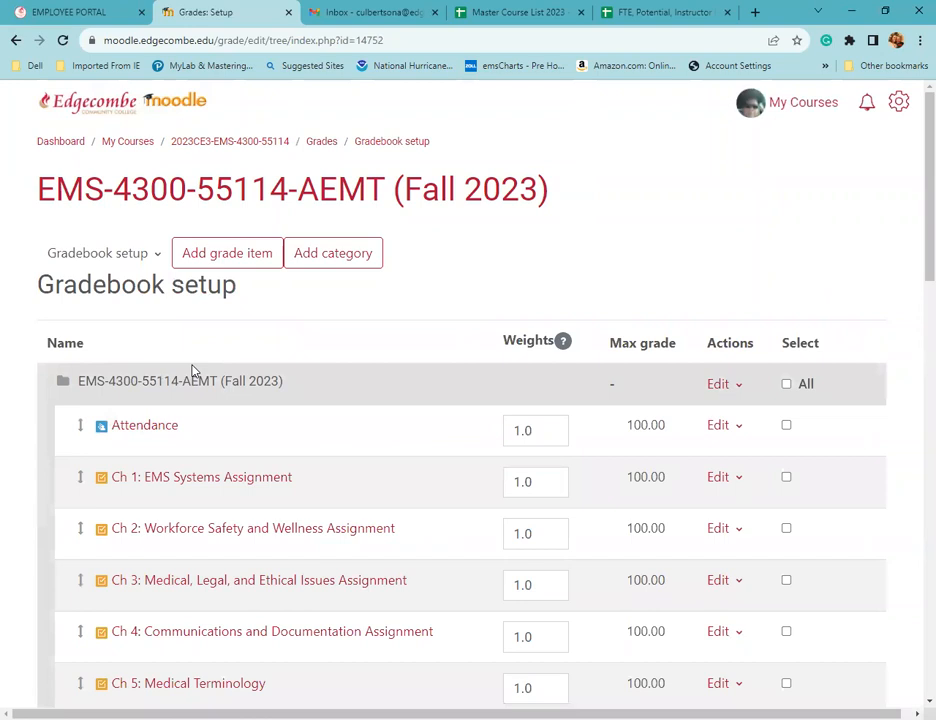
Review the existing grade items, categories and weights in the gradebook from the Attendance item to the course total
scroll(197, 380, down, 6)
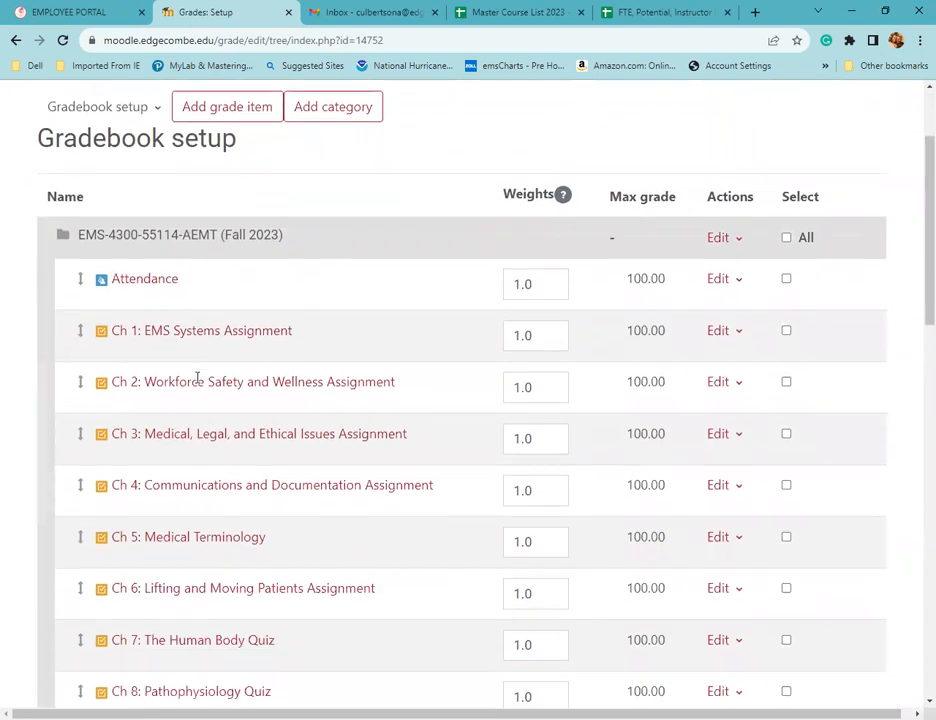
scroll(197, 382, down, 7)
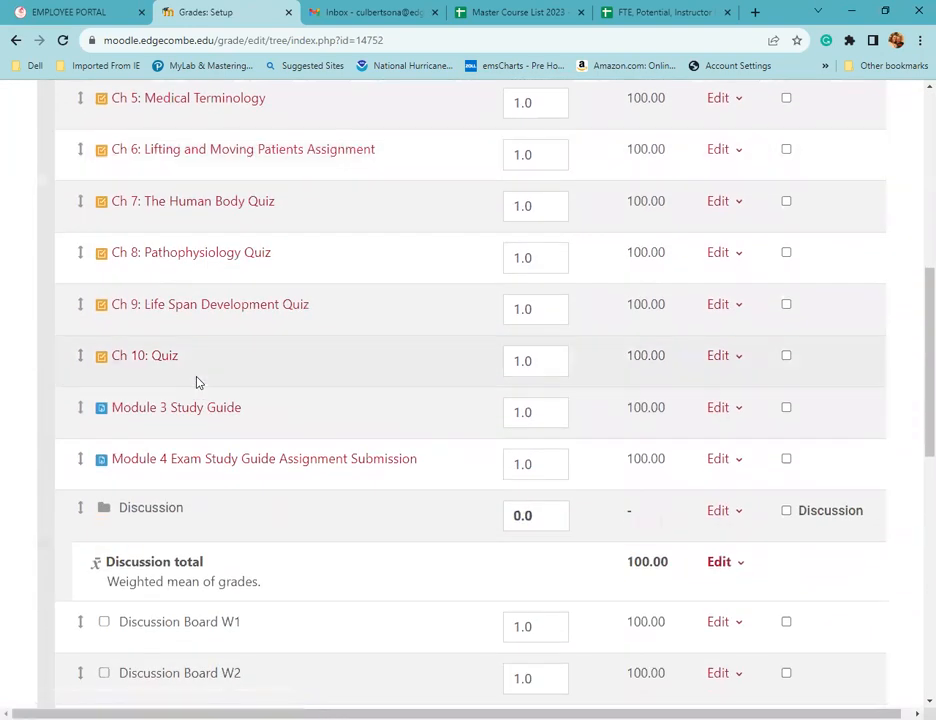
scroll(197, 383, down, 3)
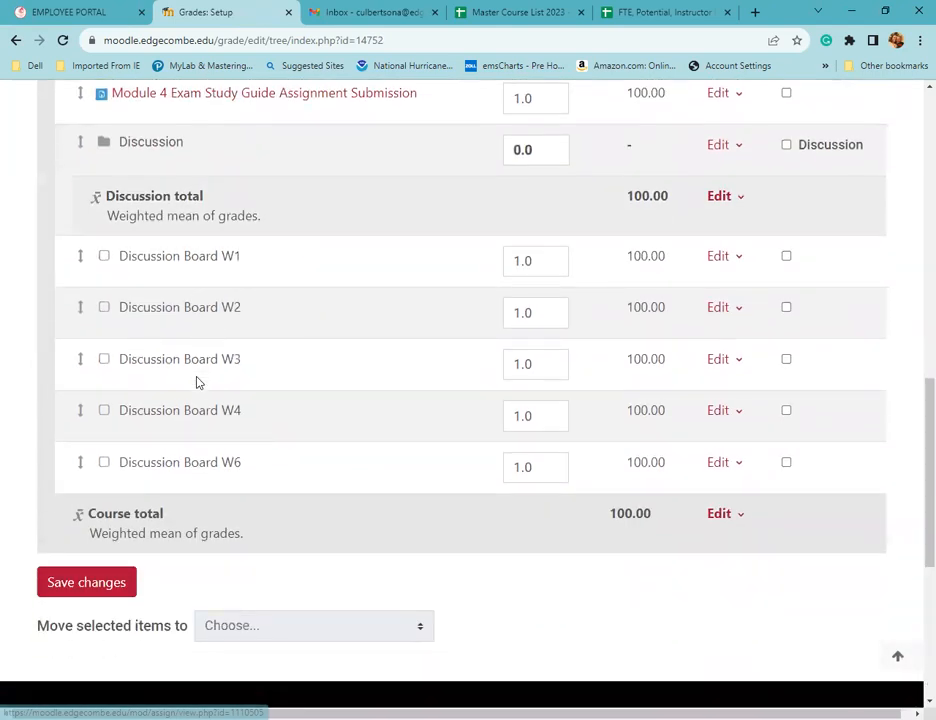
scroll(197, 383, up, 4)
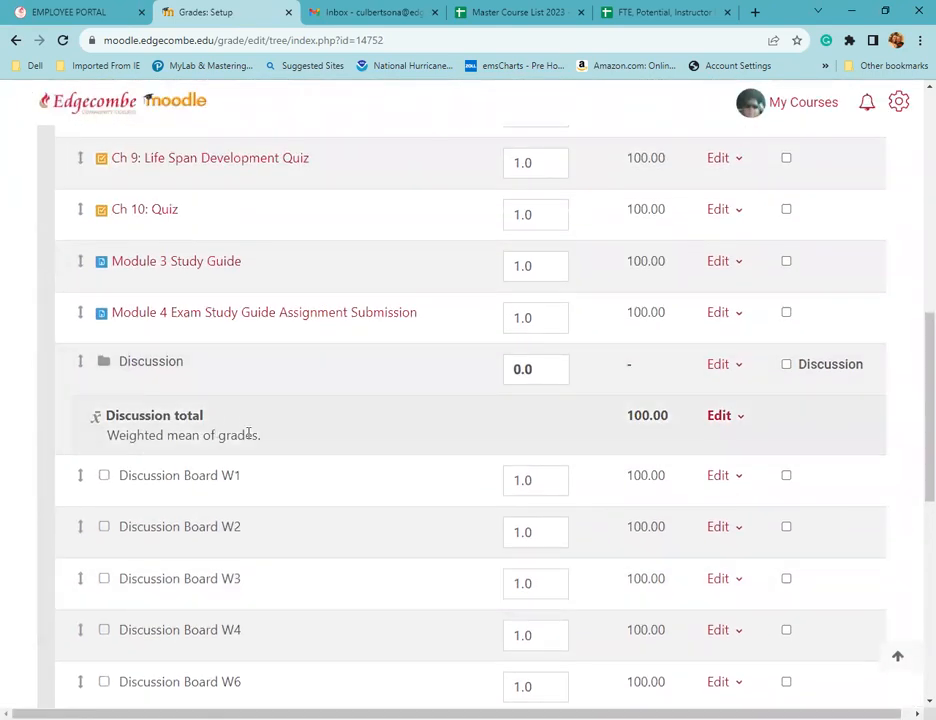
scroll(248, 433, up, 10)
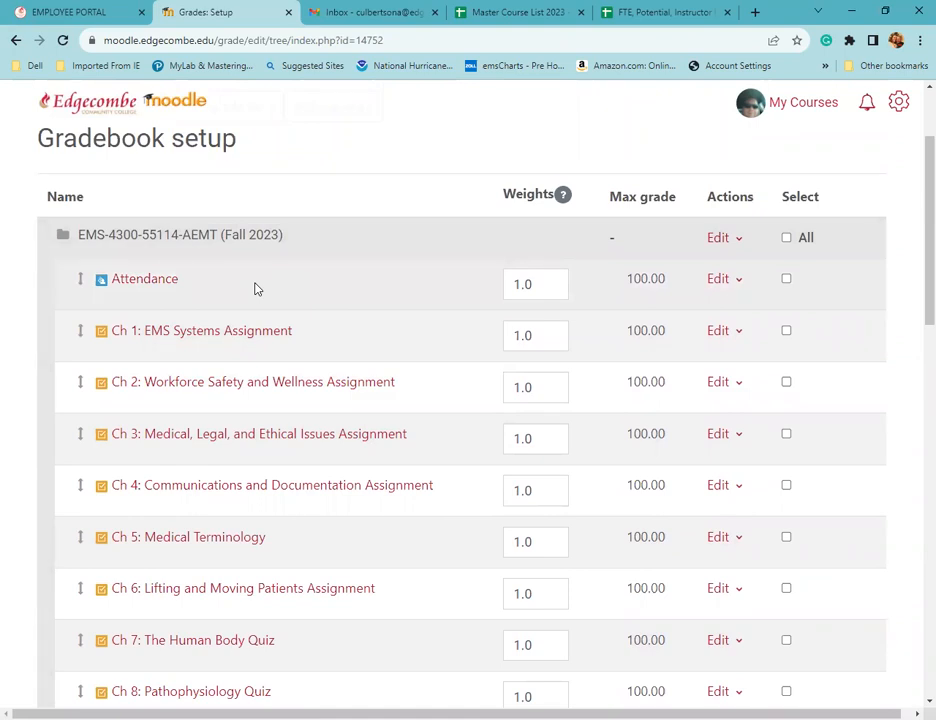
scroll(255, 289, down, 7)
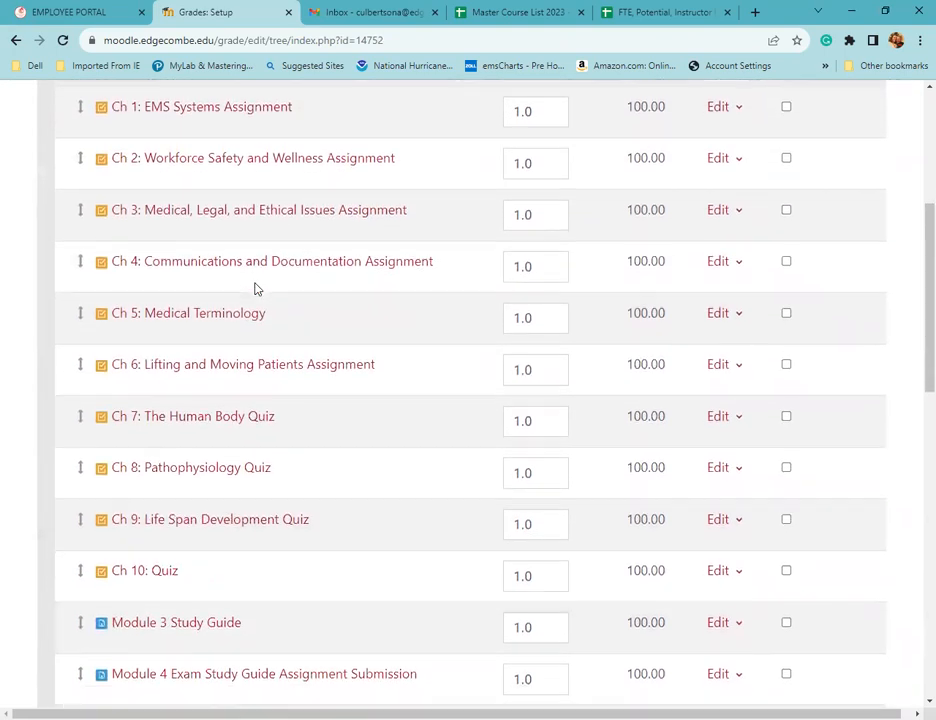
scroll(255, 289, down, 3)
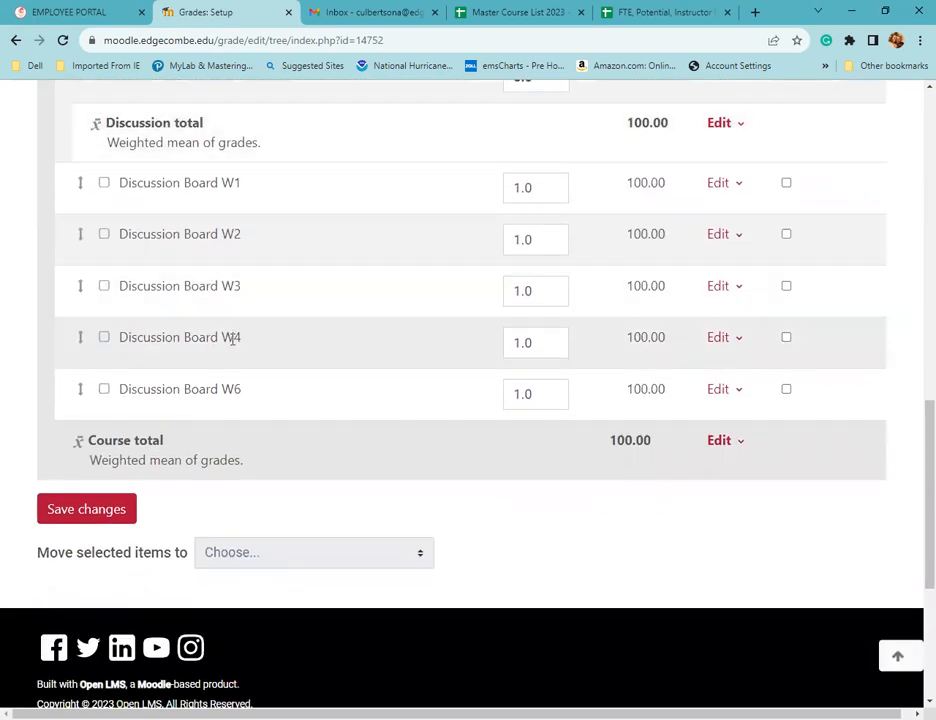
scroll(205, 440, down, 3)
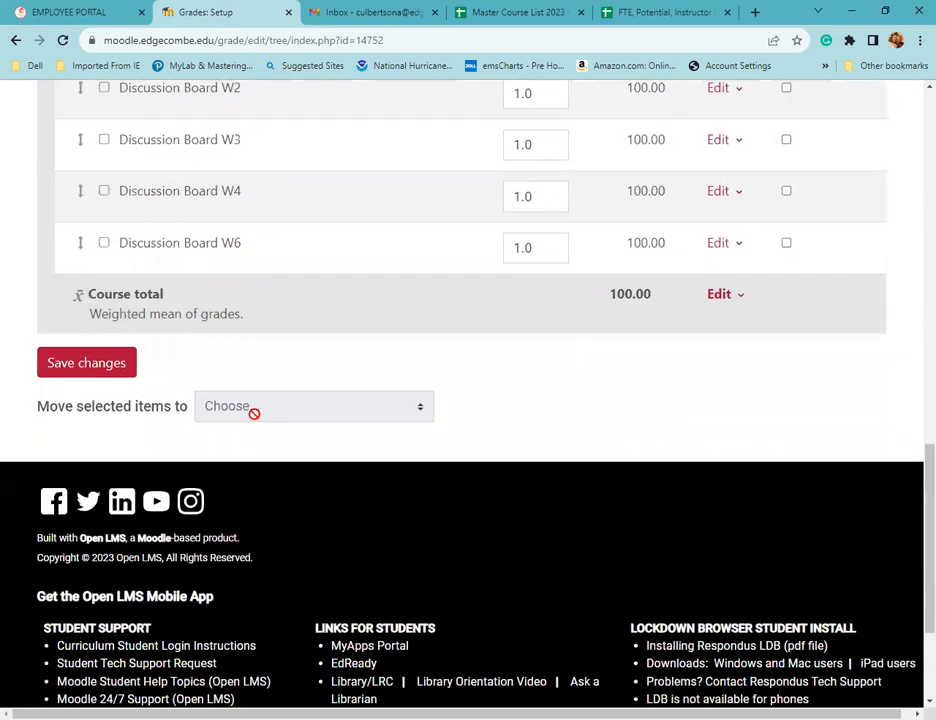
scroll(277, 402, up, 15)
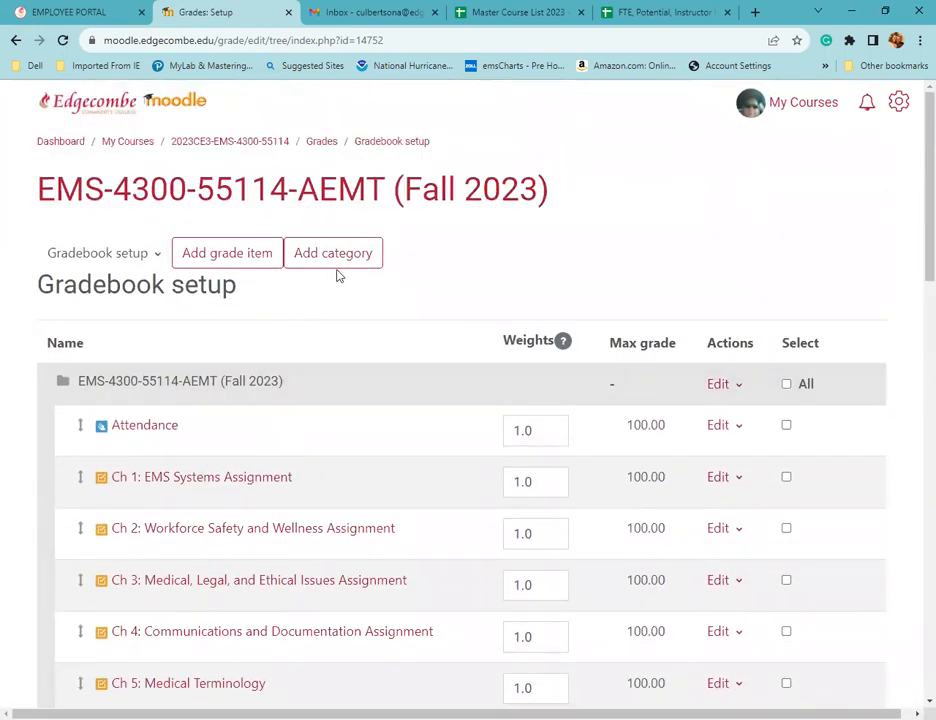
Start a new grade category named "Module Exams" and reveal its advanced aggregation options
click(338, 266)
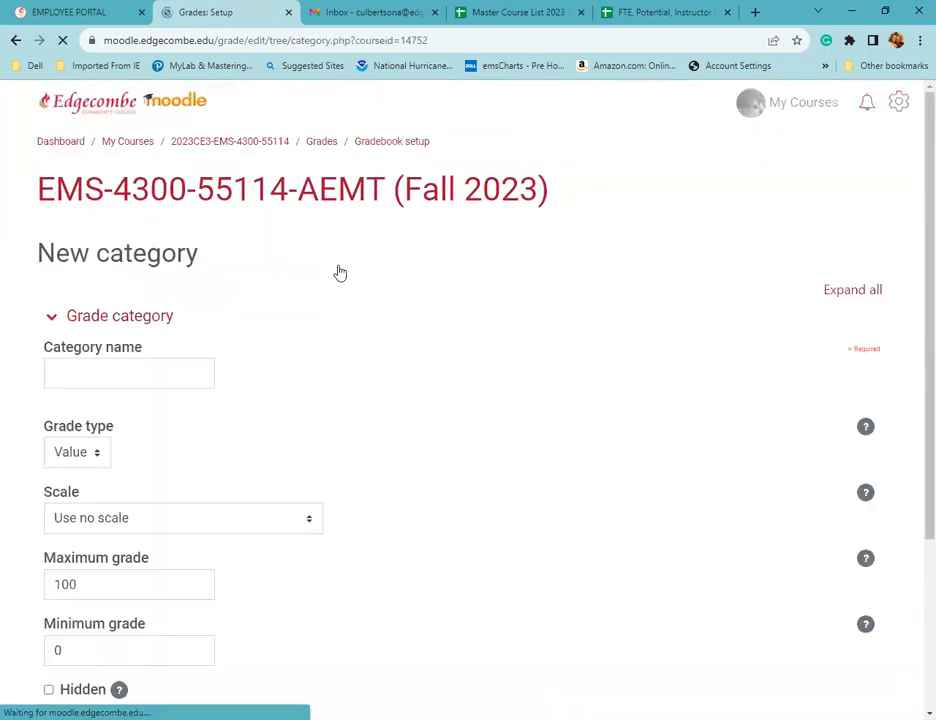
click(124, 376)
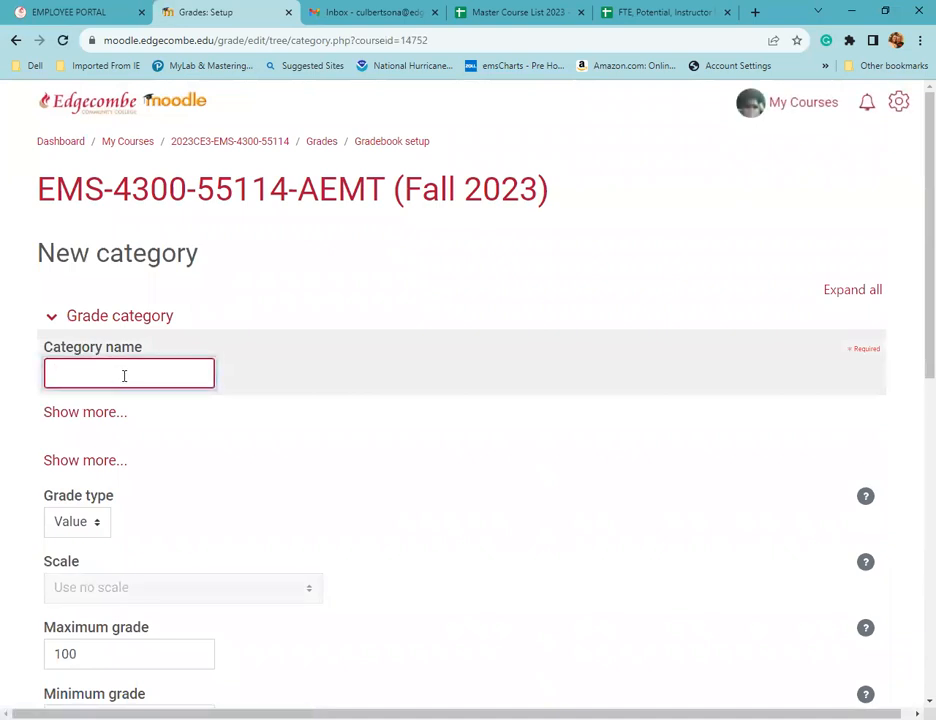
text(Modul)
click(113, 413)
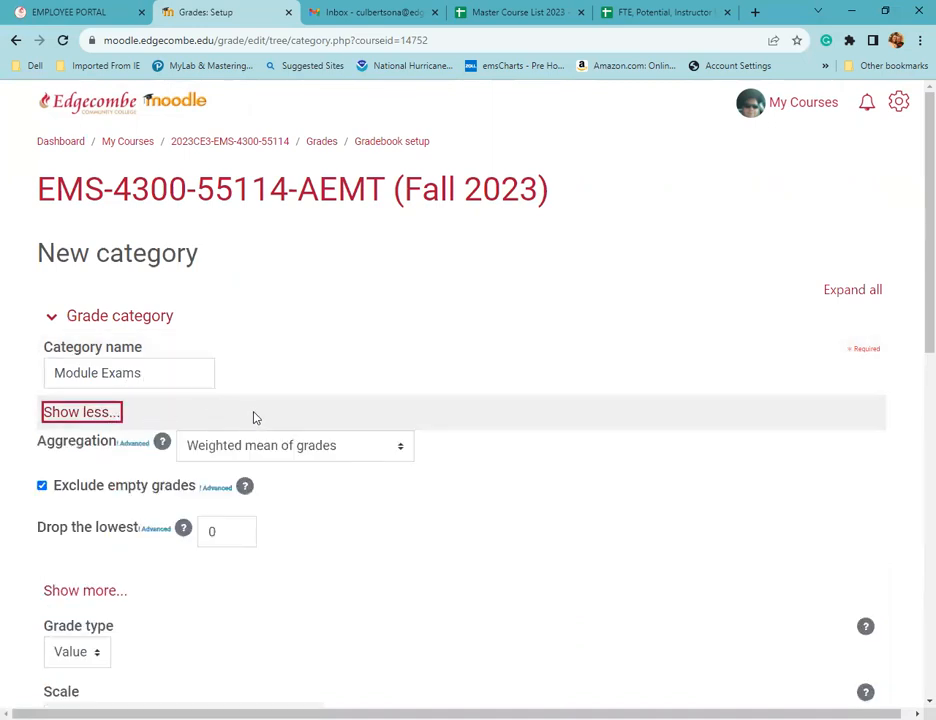
Reveal the advanced category total settings of Module Exams and set the grade to pass to 70
scroll(268, 415, down, 1)
scroll(273, 418, down, 1)
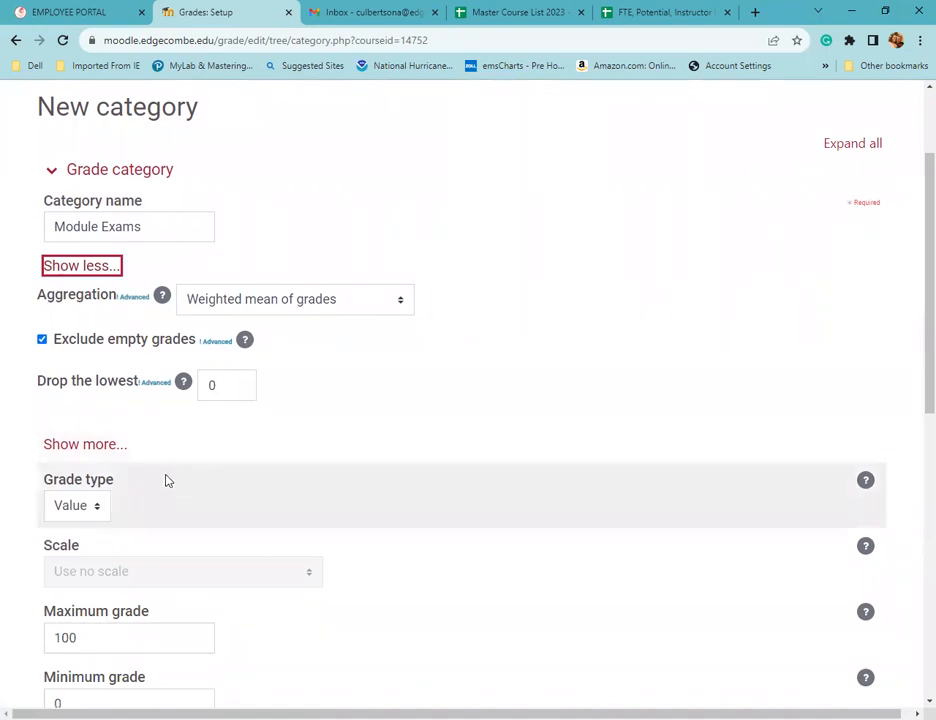
click(125, 451)
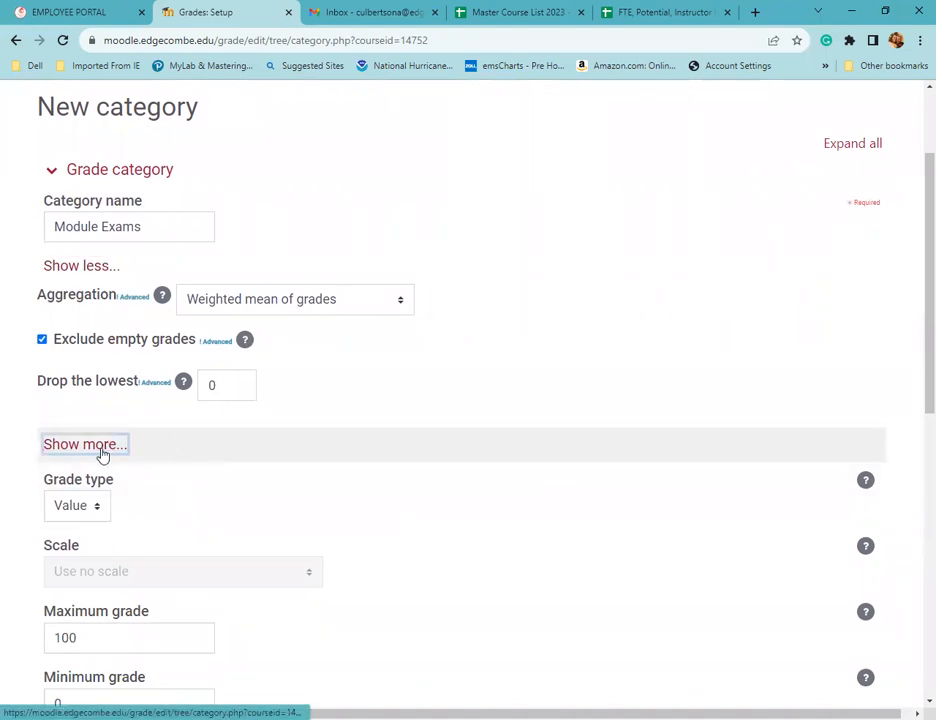
scroll(151, 427, down, 1)
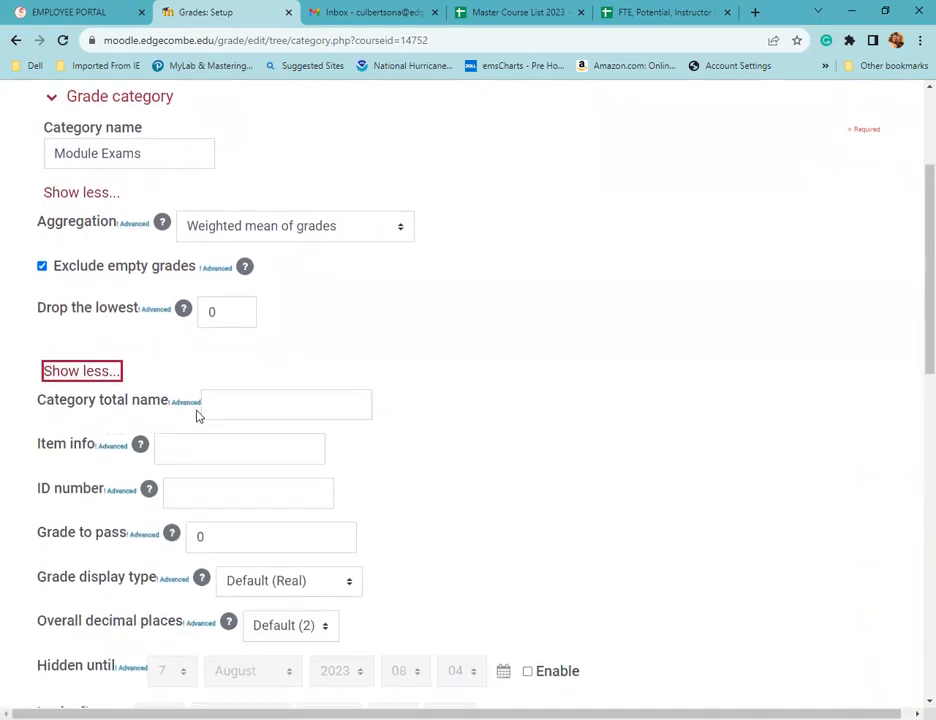
scroll(188, 441, down, 1)
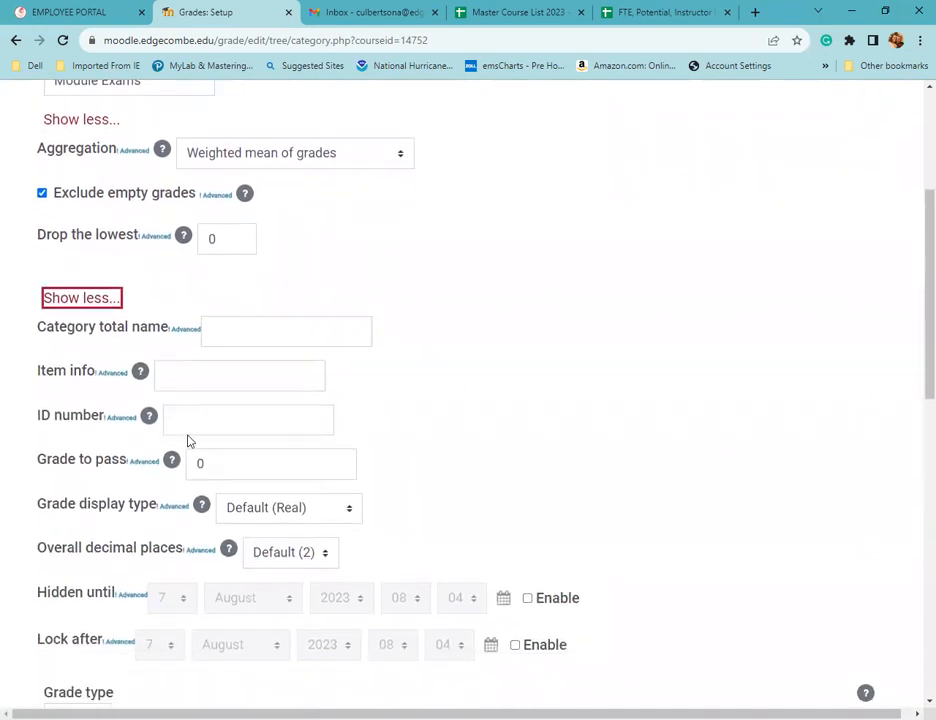
click(211, 467)
text(70)
Enable the adjusted weight for Module Exams under its parent category, set the weight to 40 and save the category
scroll(211, 467, down, 1)
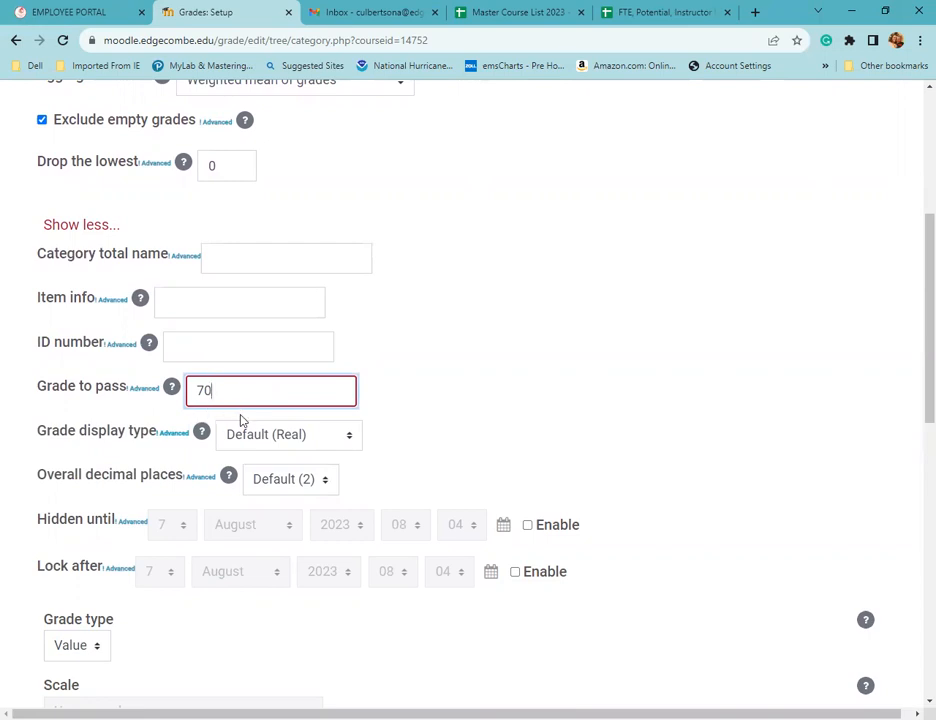
scroll(240, 420, down, 5)
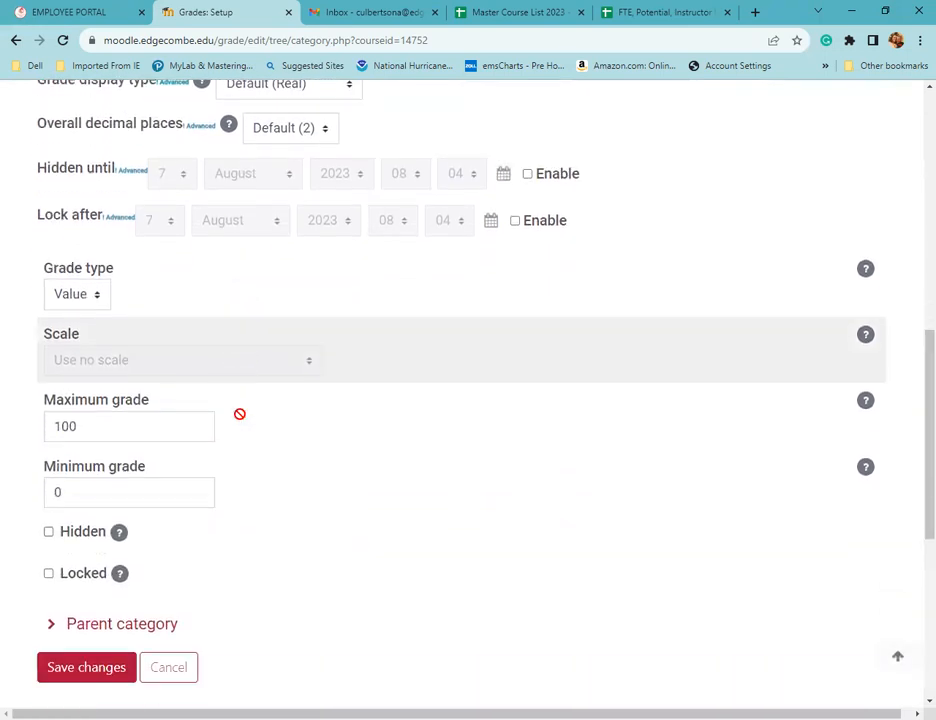
scroll(240, 414, down, 1)
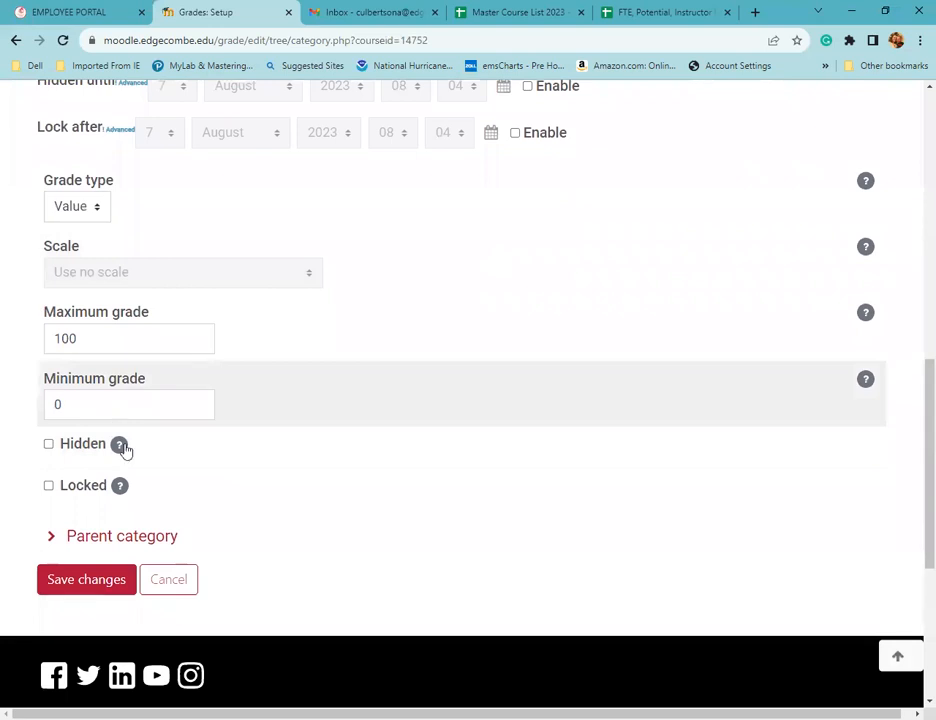
click(121, 545)
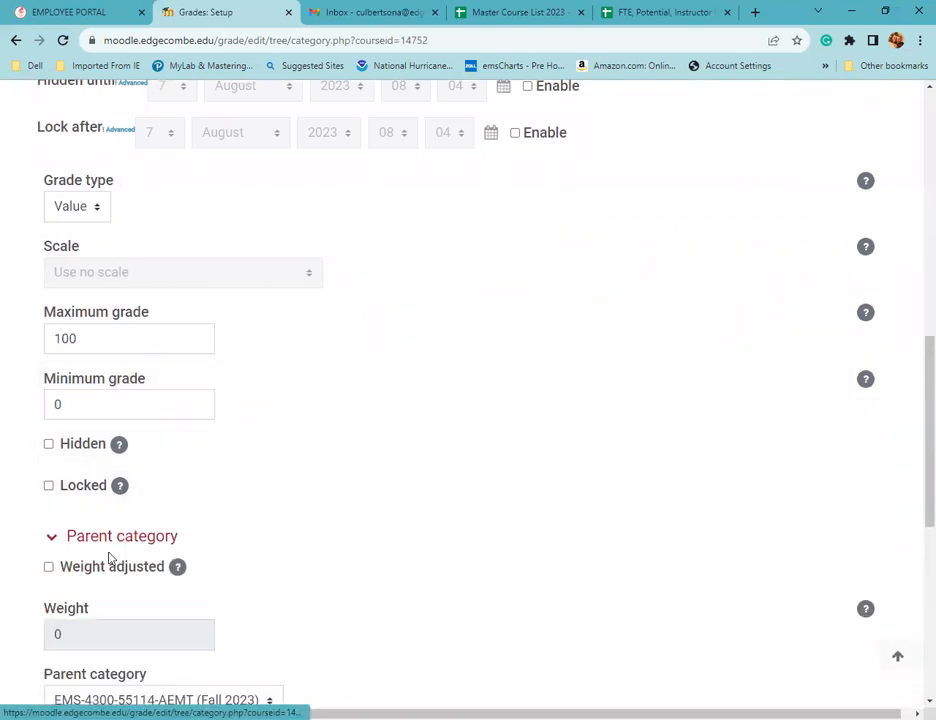
scroll(111, 558, down, 2)
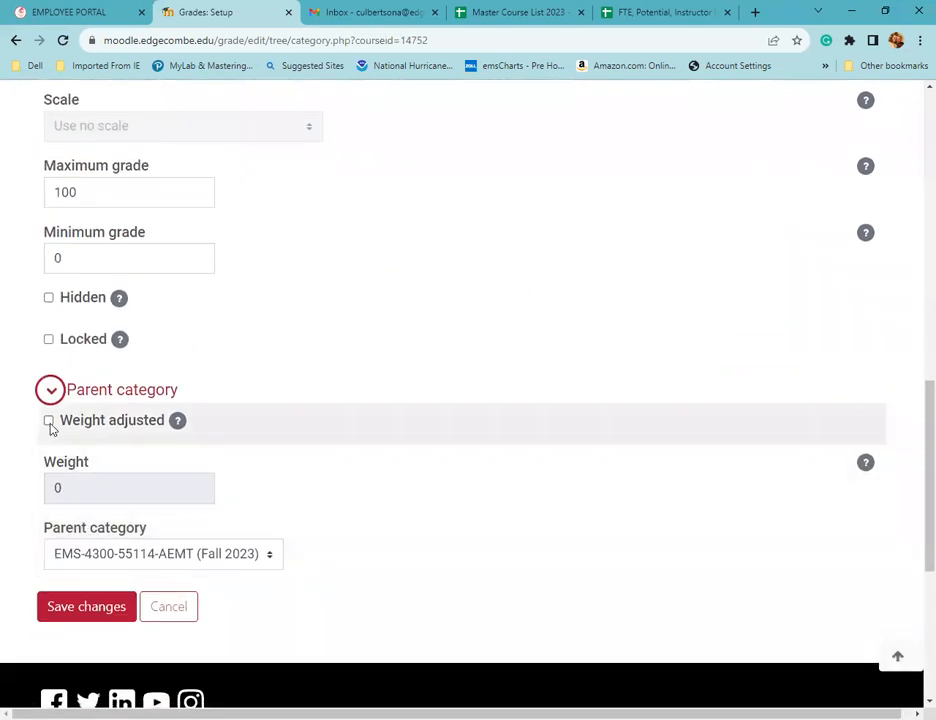
click(49, 421)
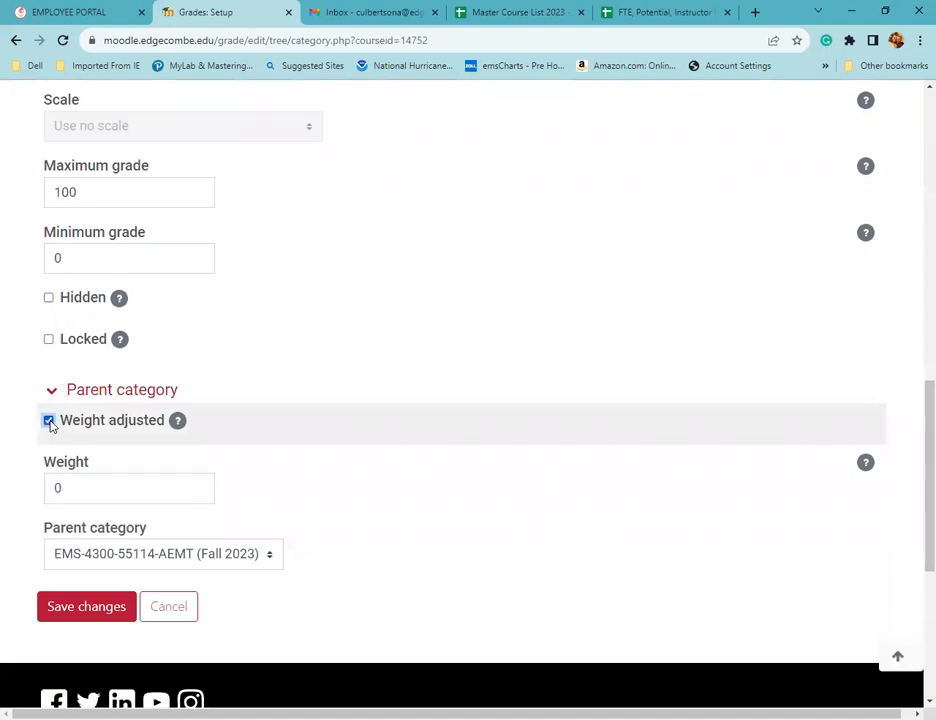
double_click(92, 492)
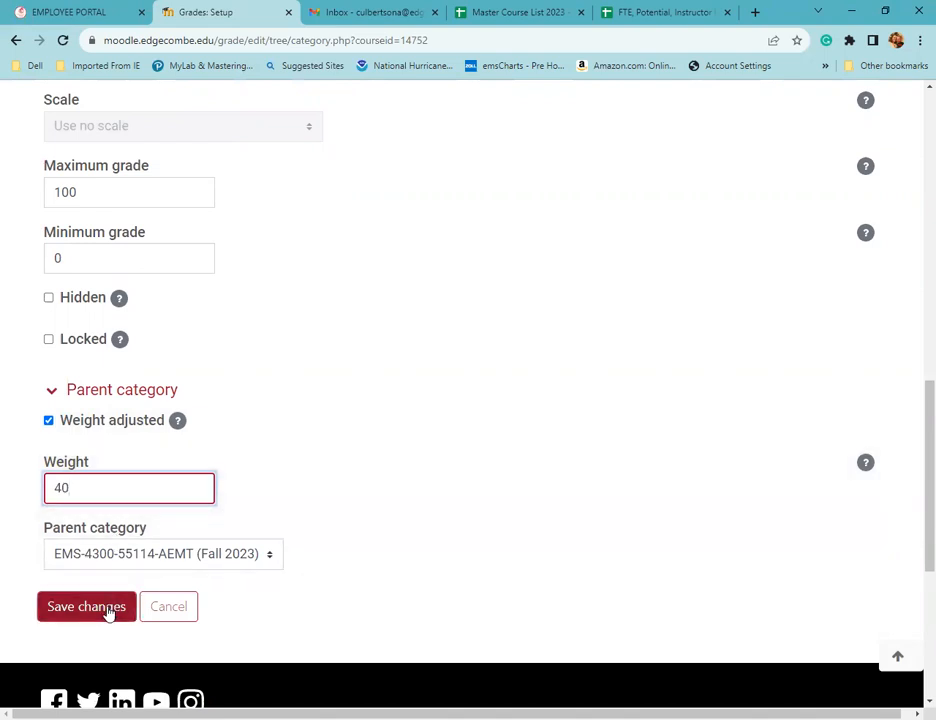
click(109, 612)
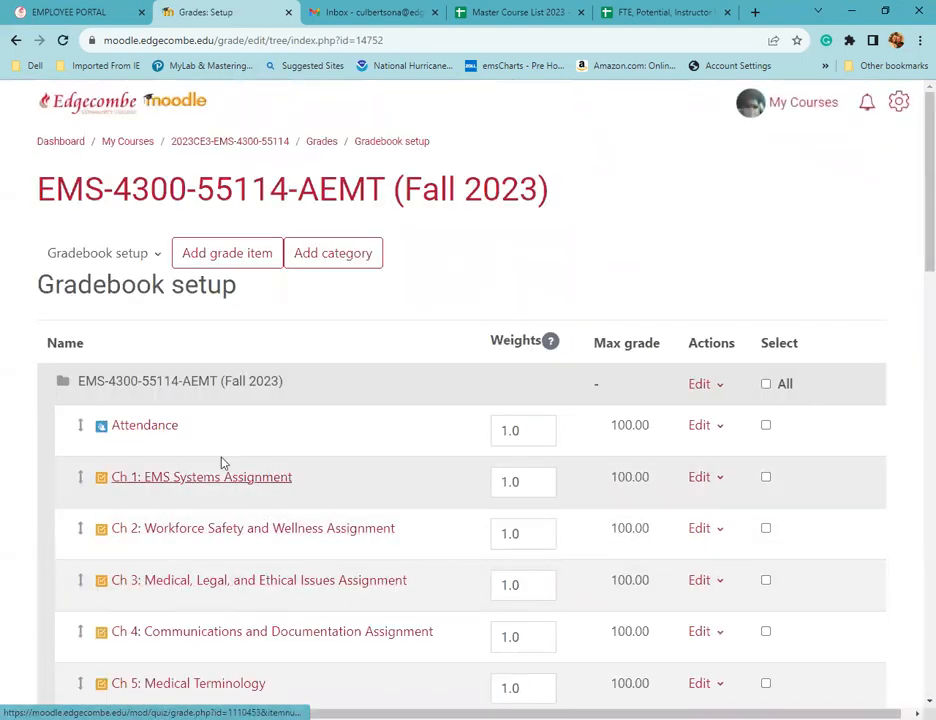
Start another grade category named "Quizzes" and reveal its advanced aggregation options
click(343, 262)
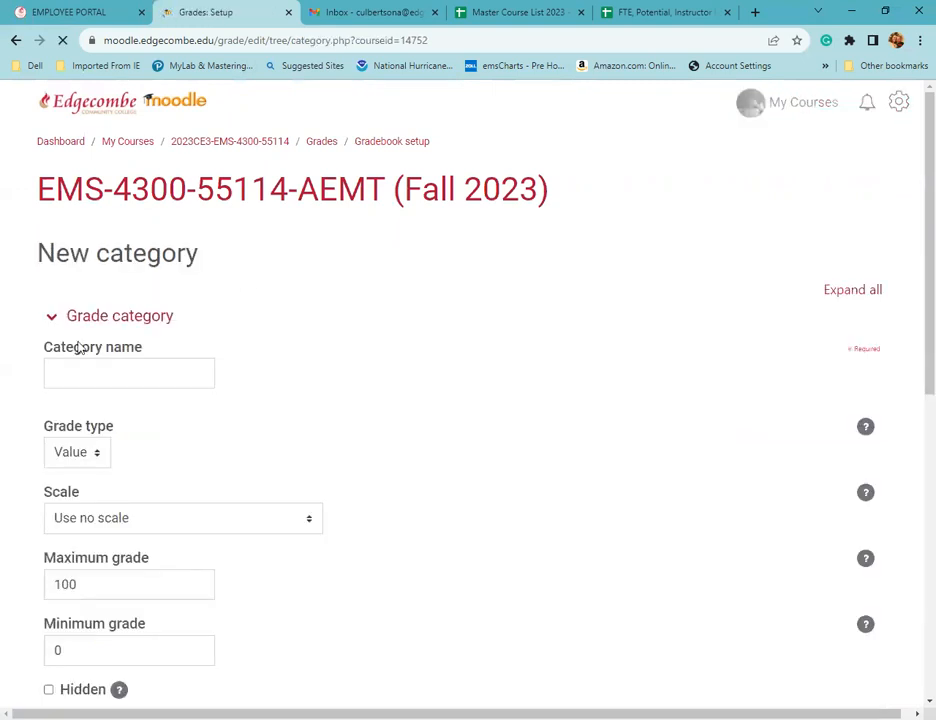
click(81, 372)
text(Quizzes)
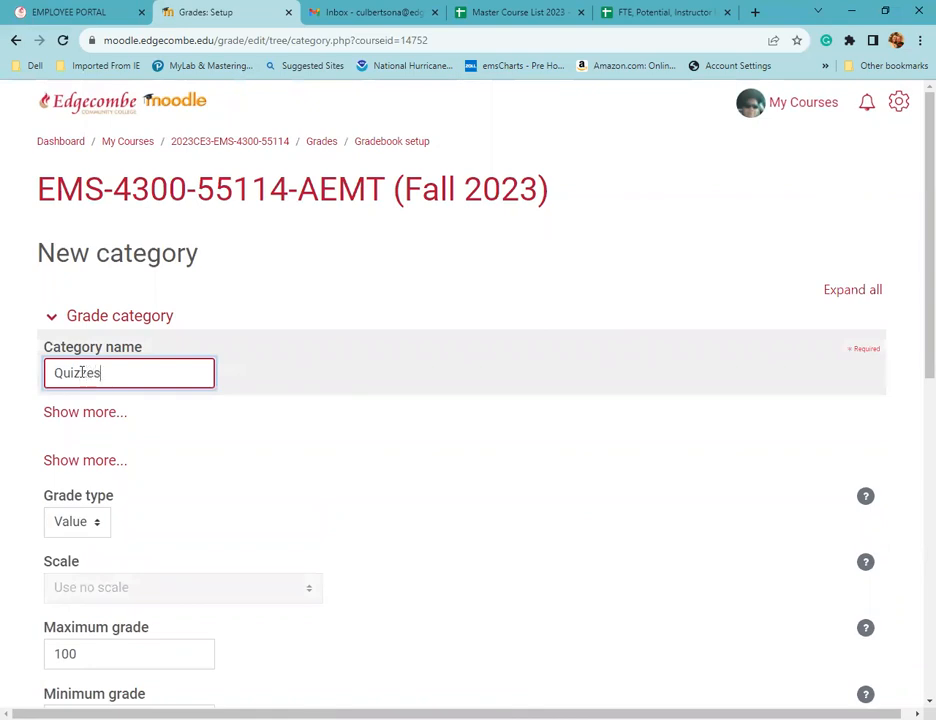
click(94, 413)
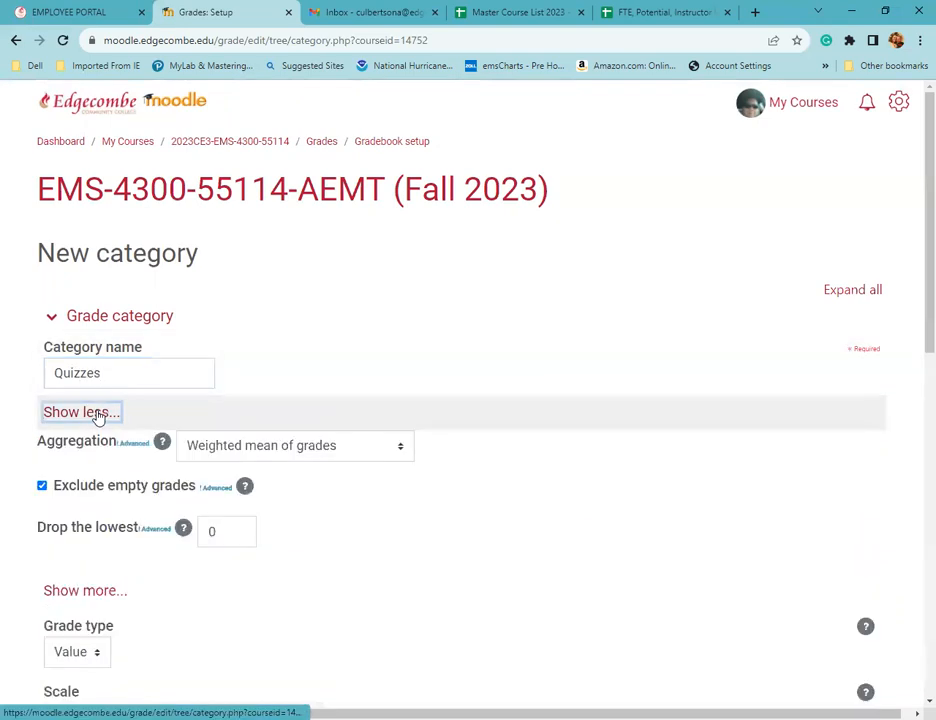
Reveal the advanced category total settings of Quizzes and set the grade to pass to 70
scroll(138, 455, down, 2)
scroll(138, 455, down, 5)
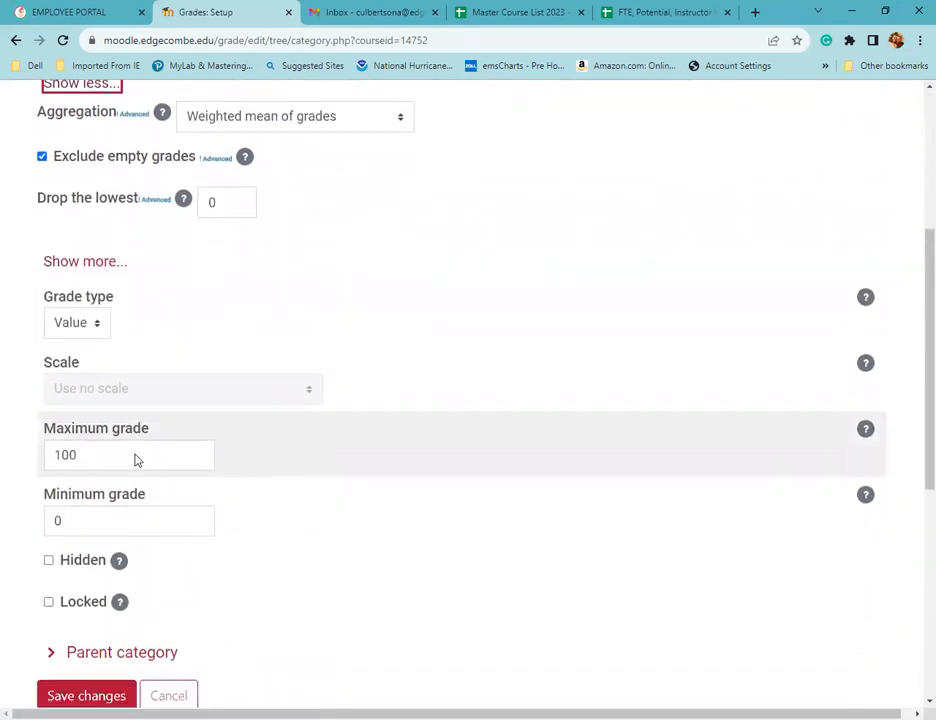
scroll(105, 460, up, 2)
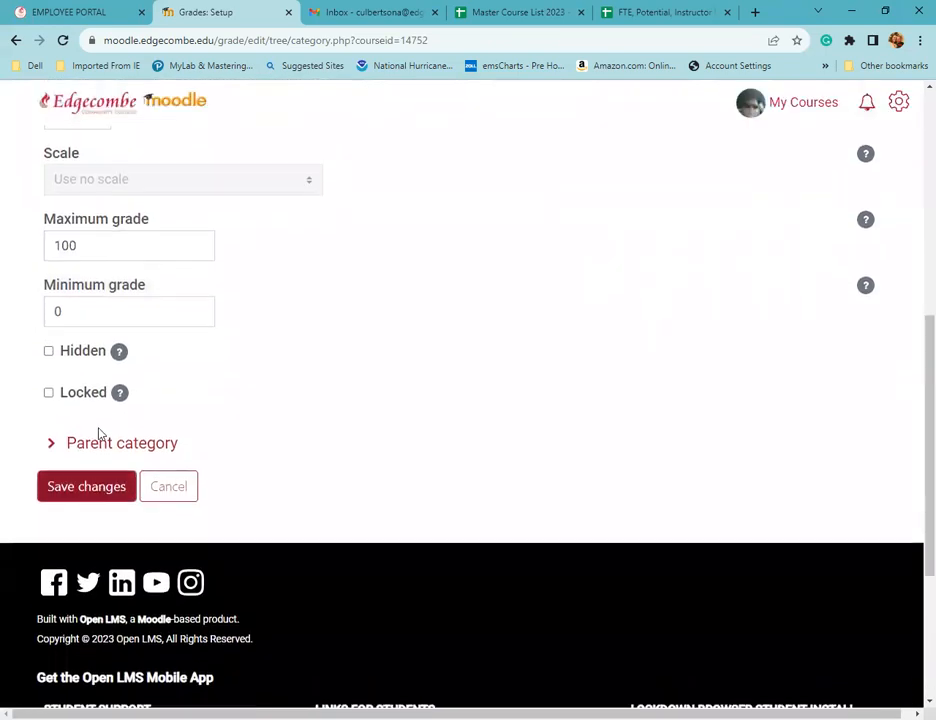
scroll(105, 460, up, 3)
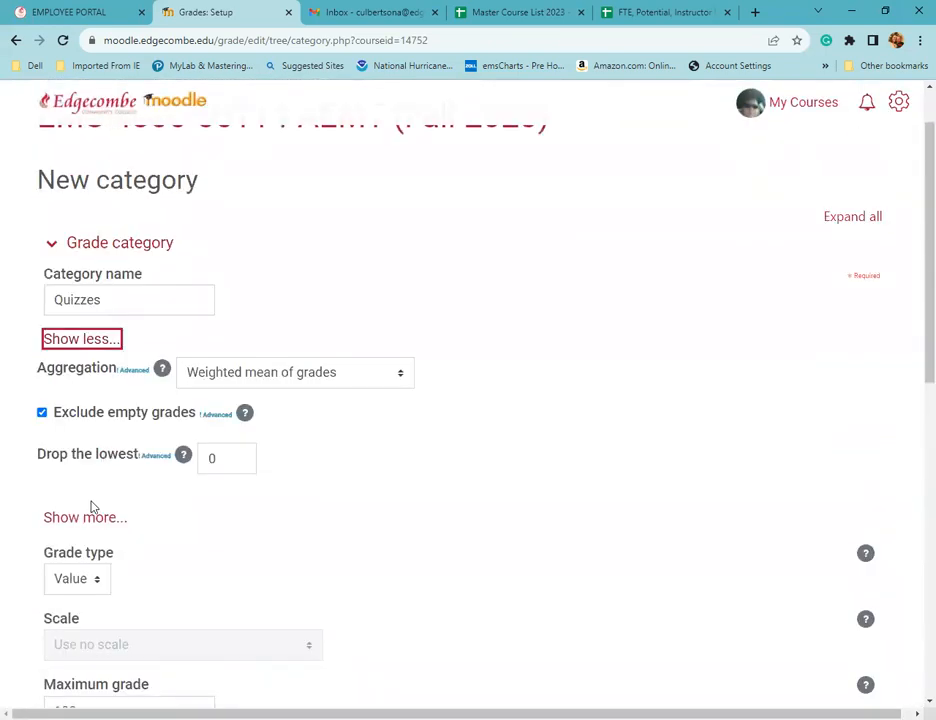
click(88, 514)
scroll(117, 492, down, 1)
scroll(117, 492, down, 2)
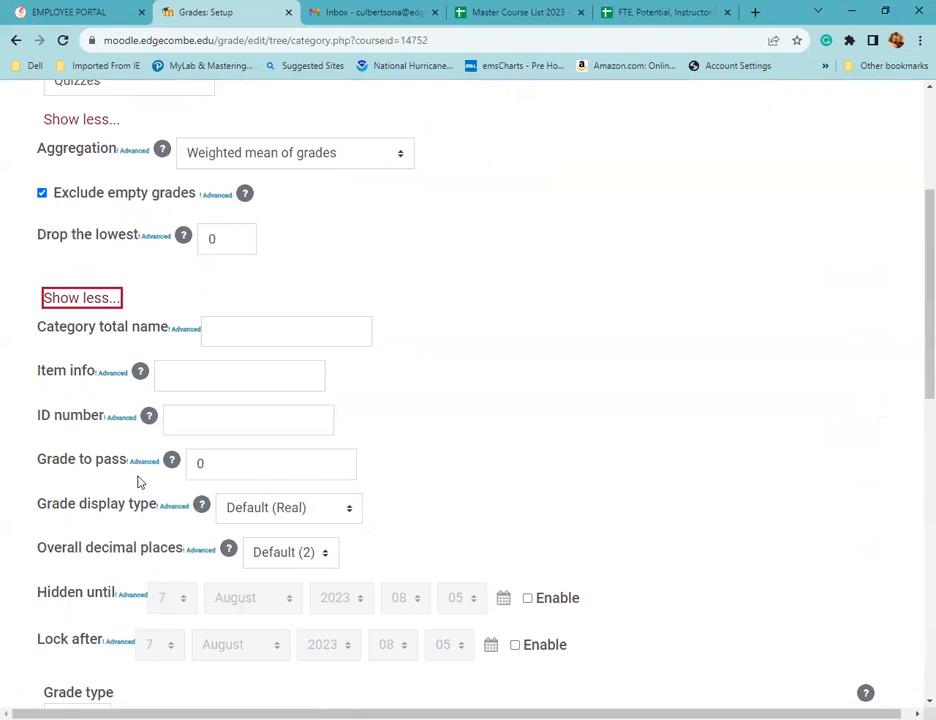
double_click(212, 462)
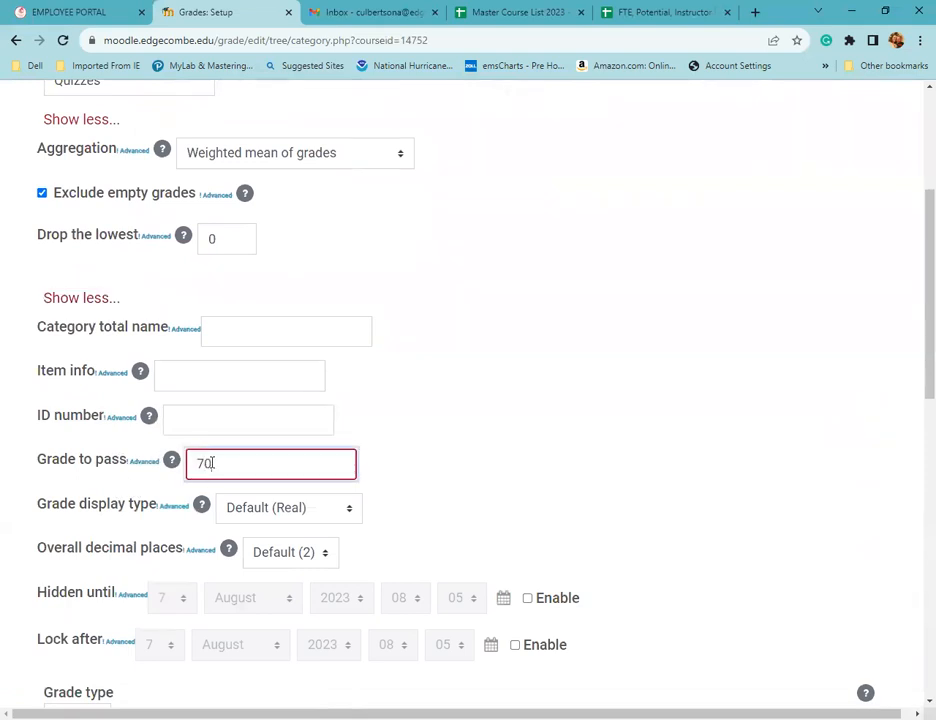
text(70)
scroll(280, 435, down, 3)
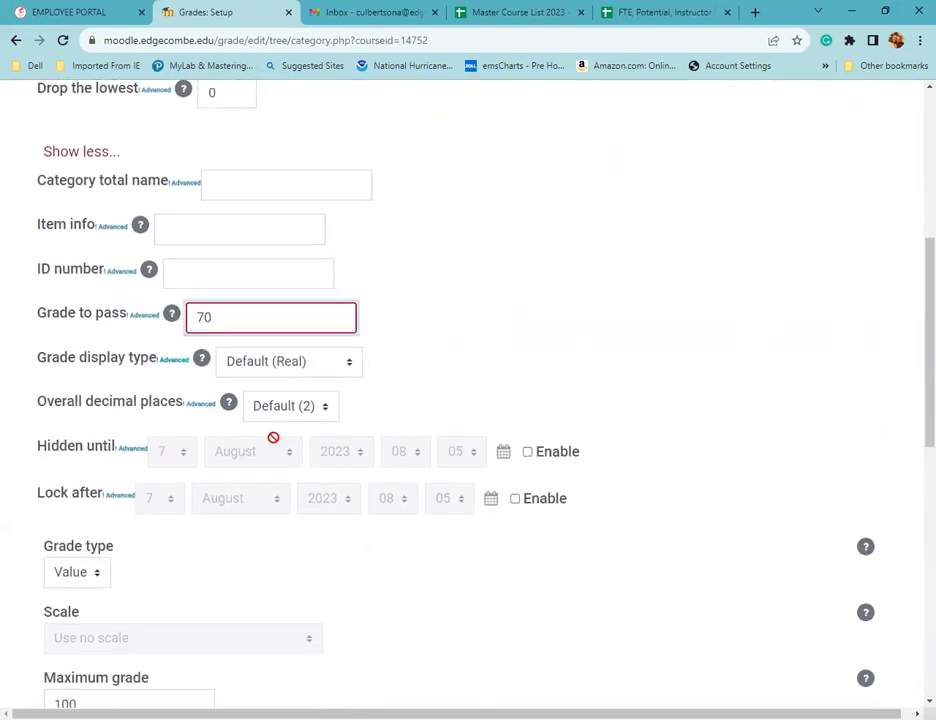
Enable the adjusted weight for Quizzes under its parent category, set the weight to 20 and save the category
scroll(99, 485, down, 3)
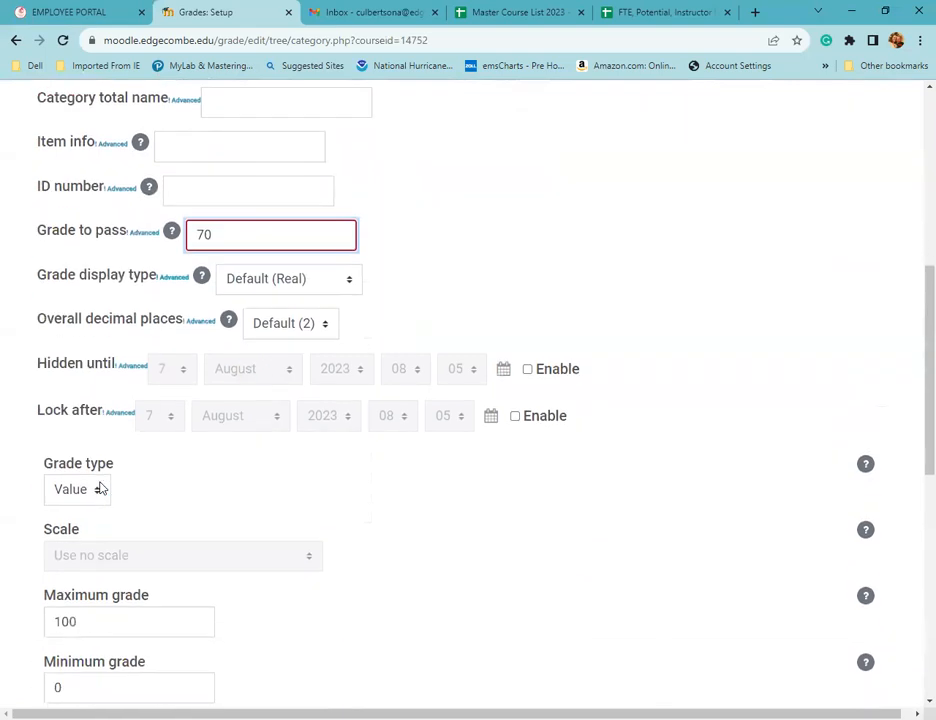
scroll(99, 481, down, 6)
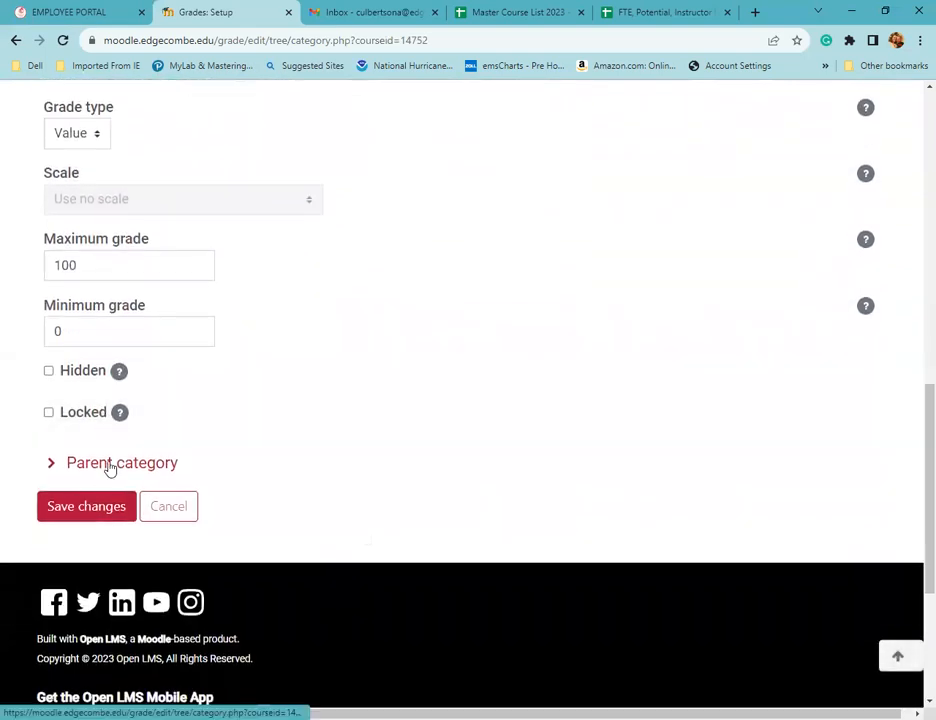
click(110, 463)
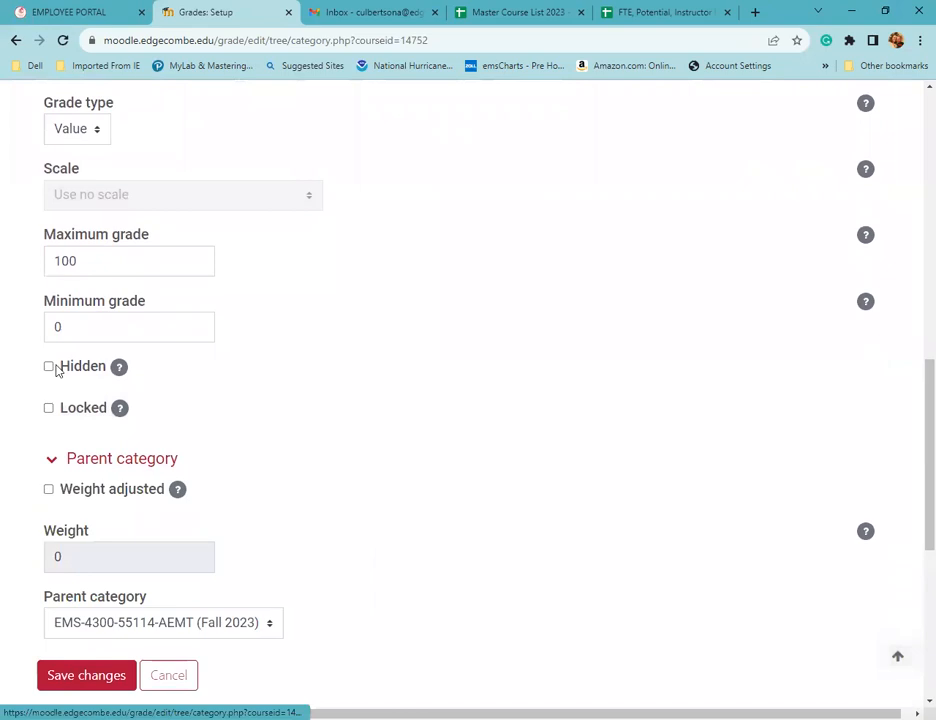
scroll(56, 366, down, 3)
click(49, 348)
double_click(77, 420)
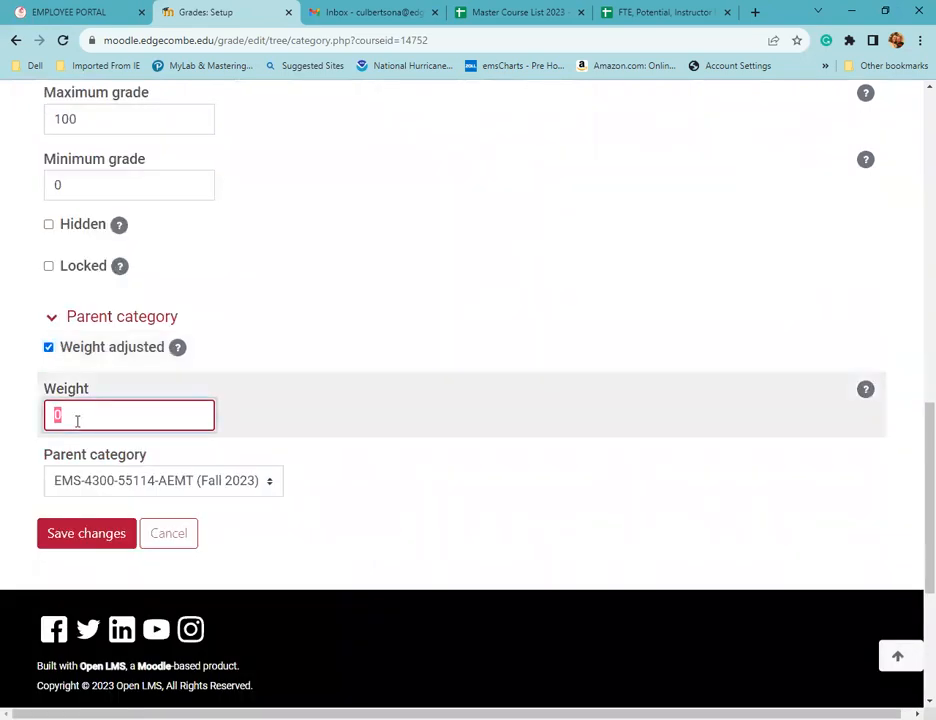
text(20)
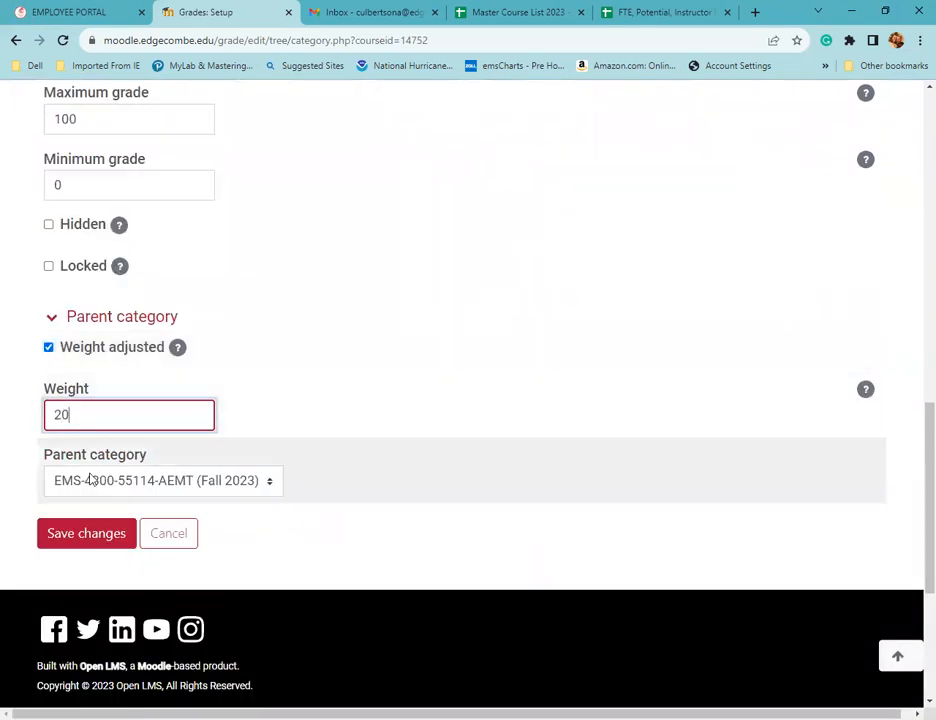
click(71, 541)
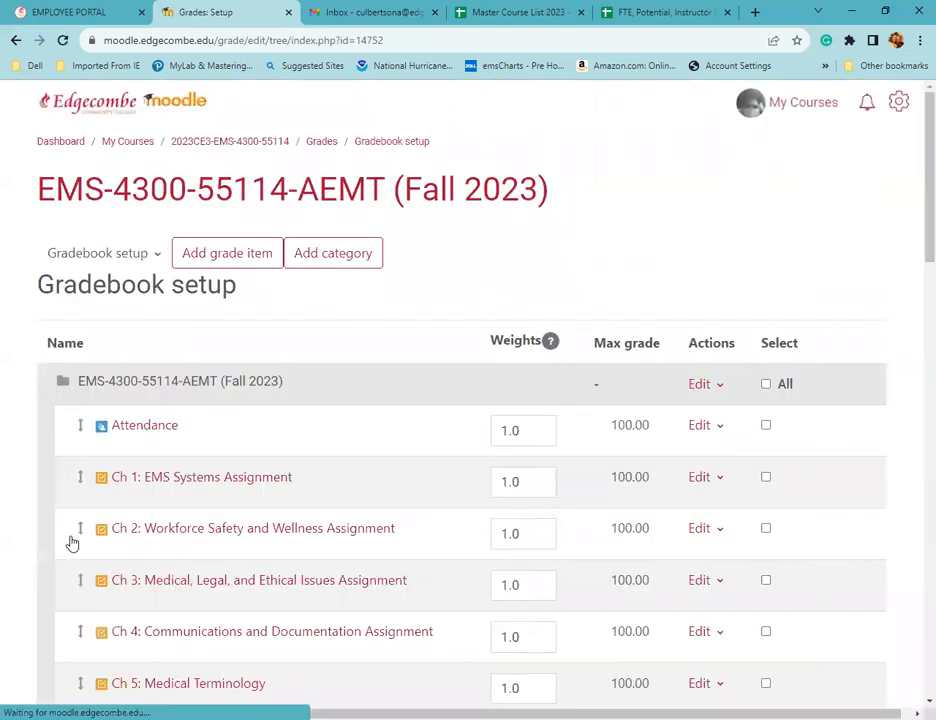
Start another grade category named "Assignments" and reveal its advanced aggregation options
scroll(395, 447, down, 6)
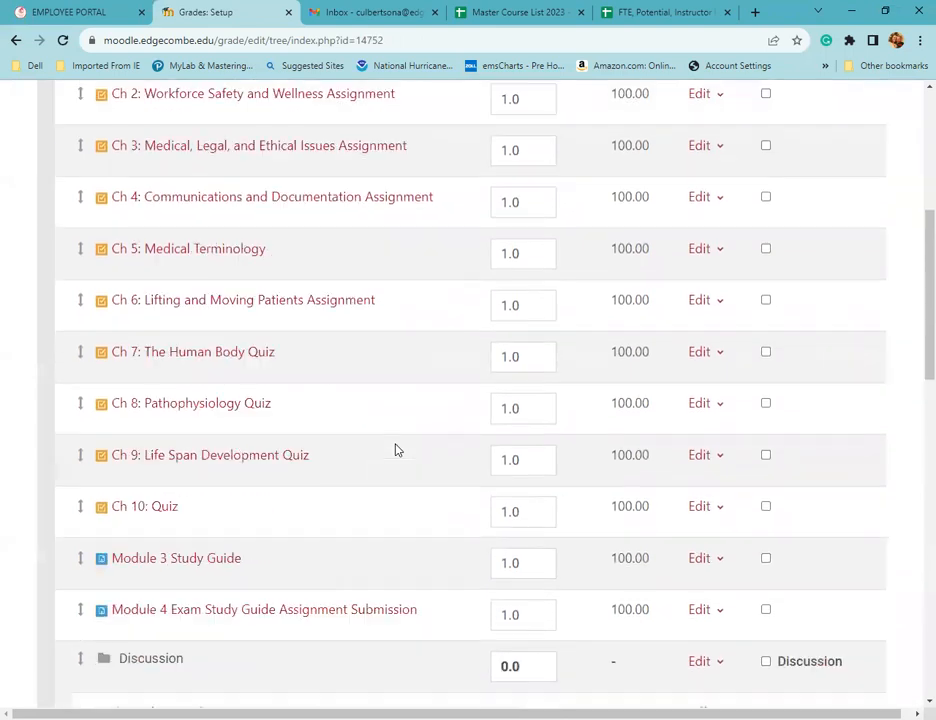
scroll(396, 449, up, 6)
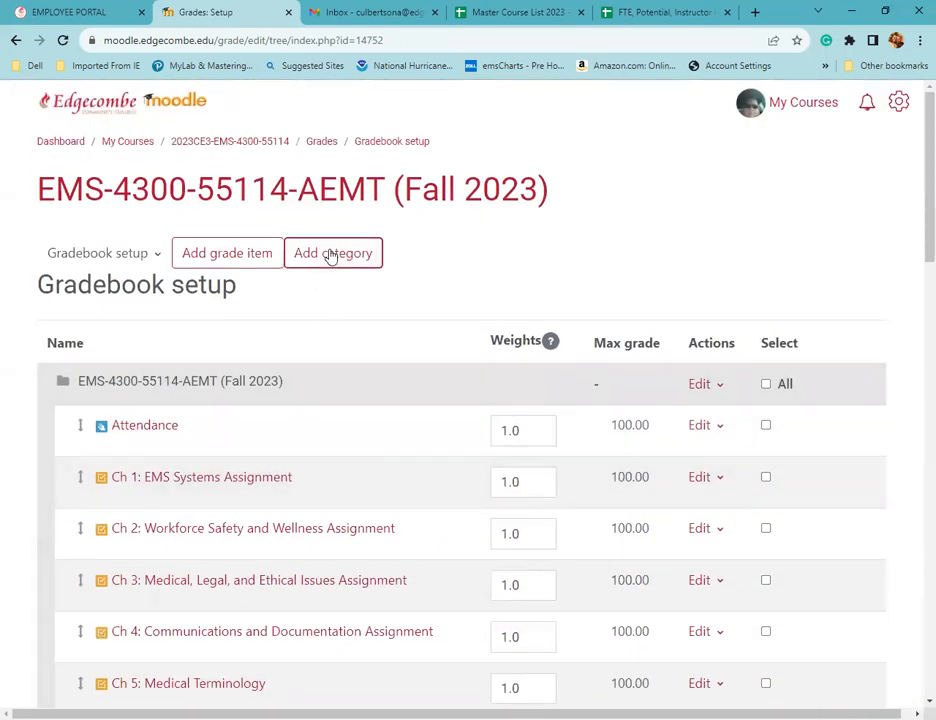
click(333, 255)
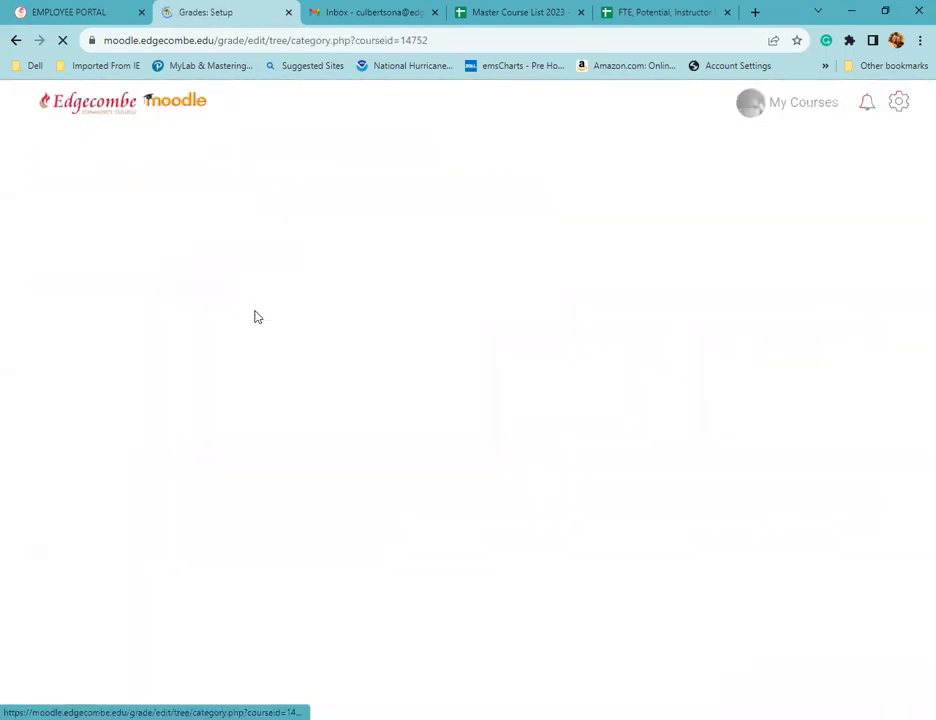
click(93, 379)
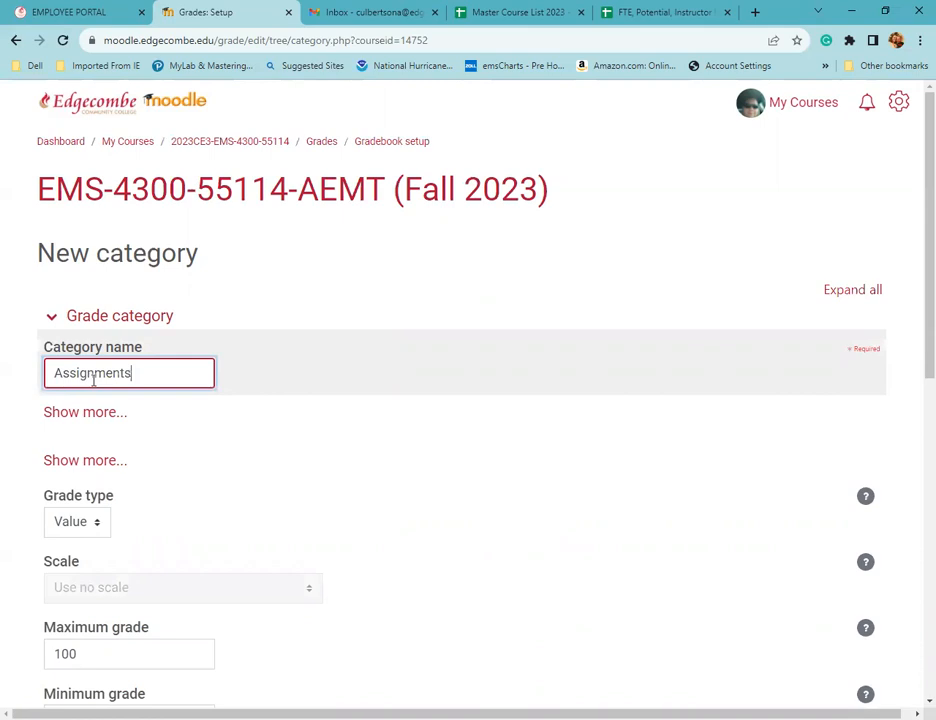
click(95, 415)
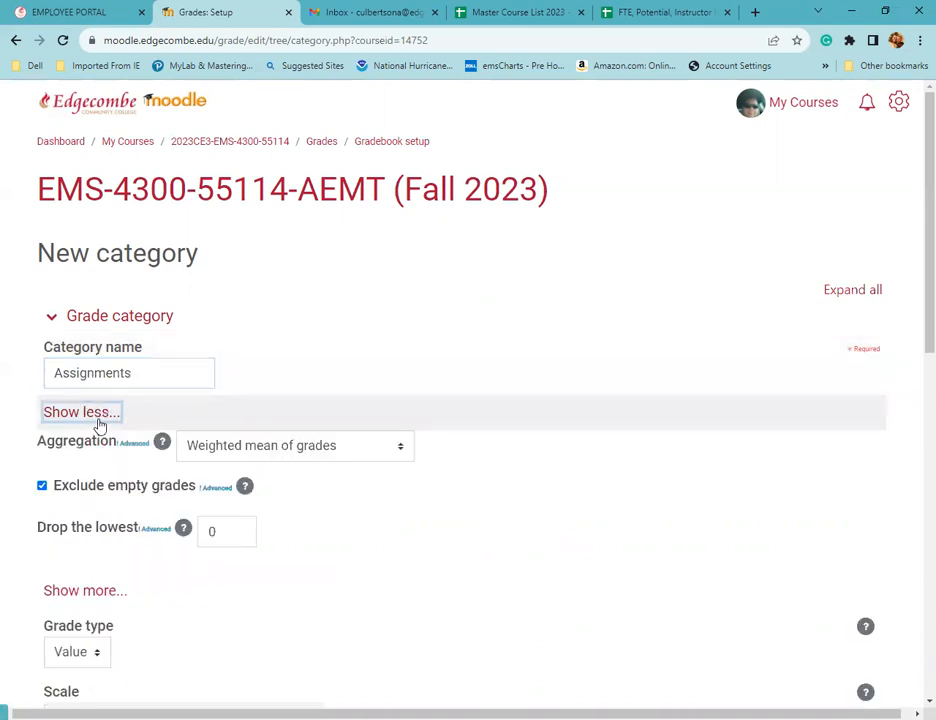
Reveal the advanced category total settings of Assignments and fill in the grade to pass
scroll(290, 453, down, 3)
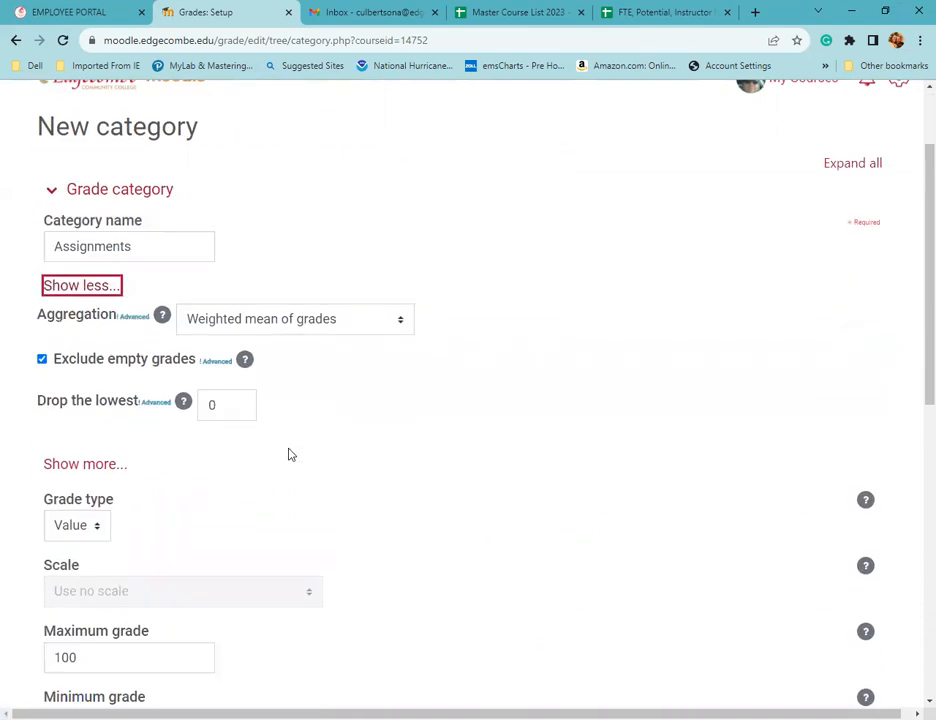
click(113, 452)
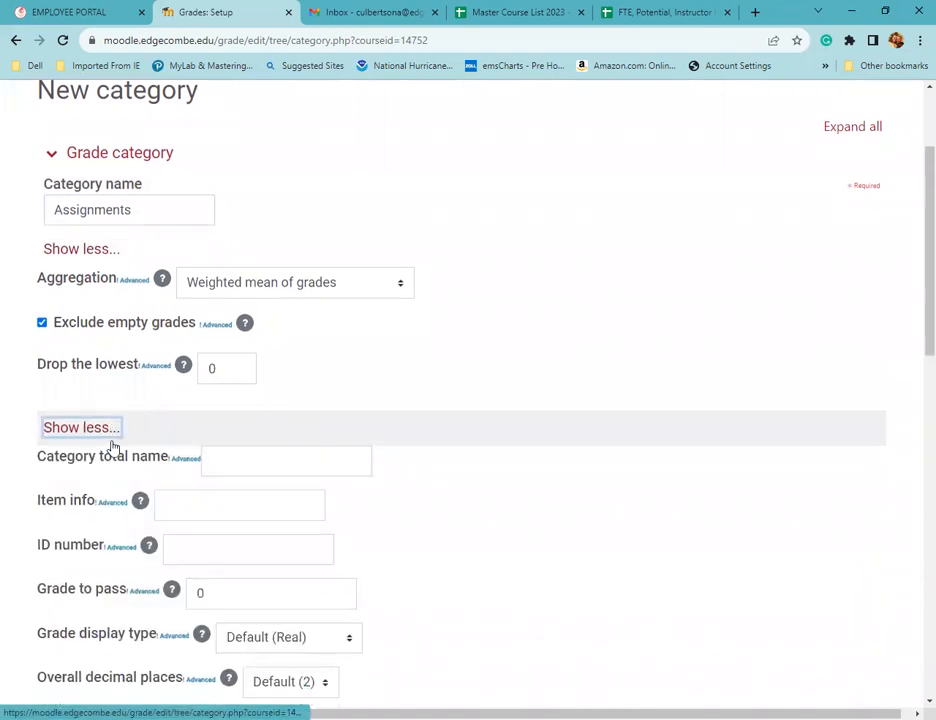
scroll(226, 455, down, 4)
double_click(228, 389)
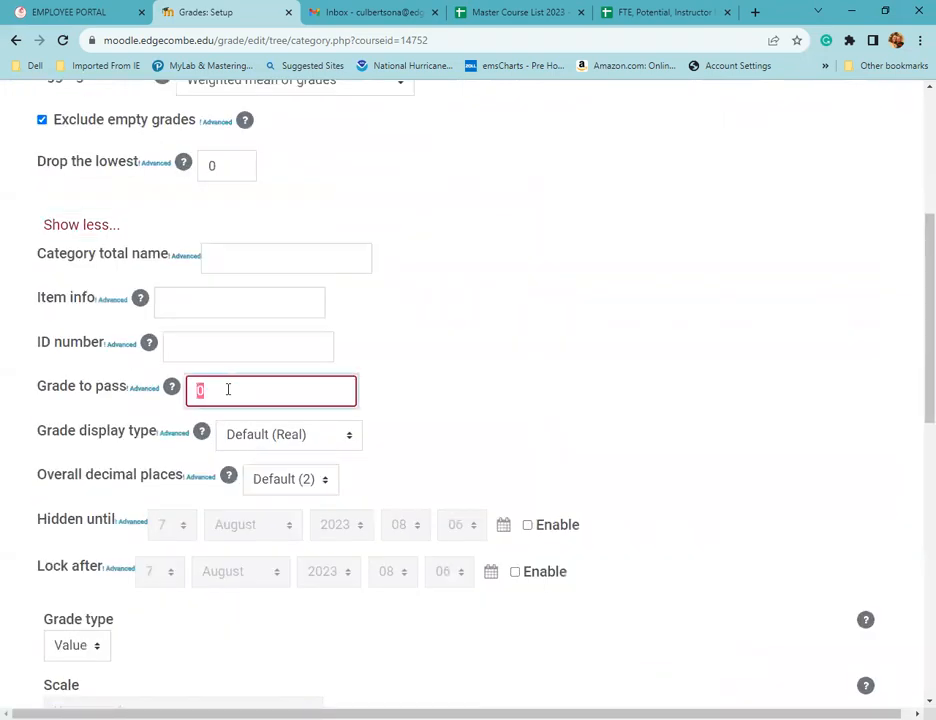
Enable the adjusted weight for Assignments under its parent category, set the weight to 10 and save the category
scroll(228, 389, down, 5)
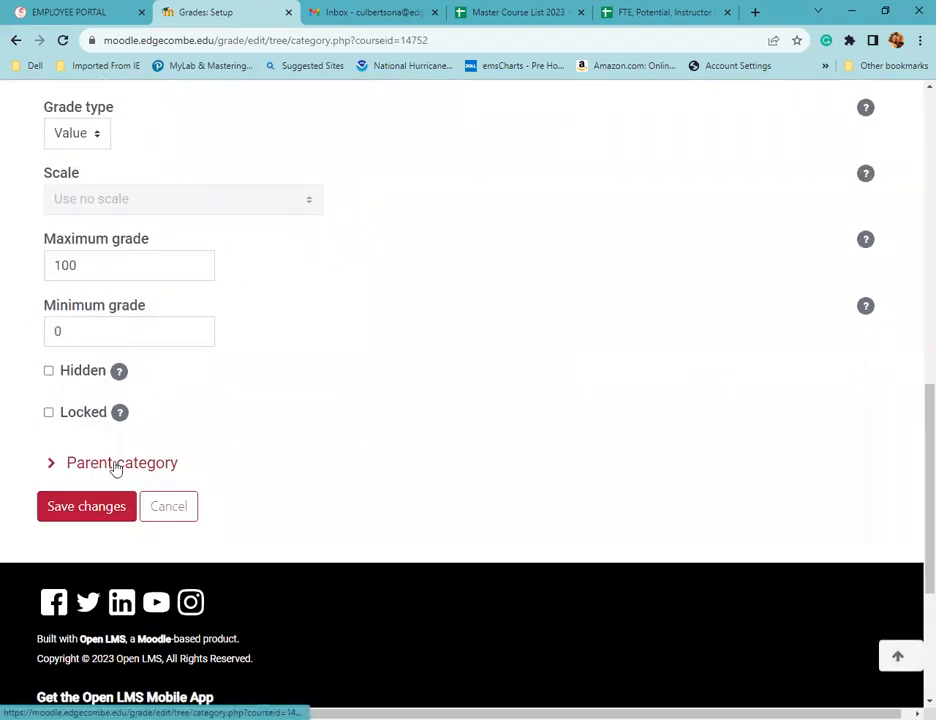
click(112, 466)
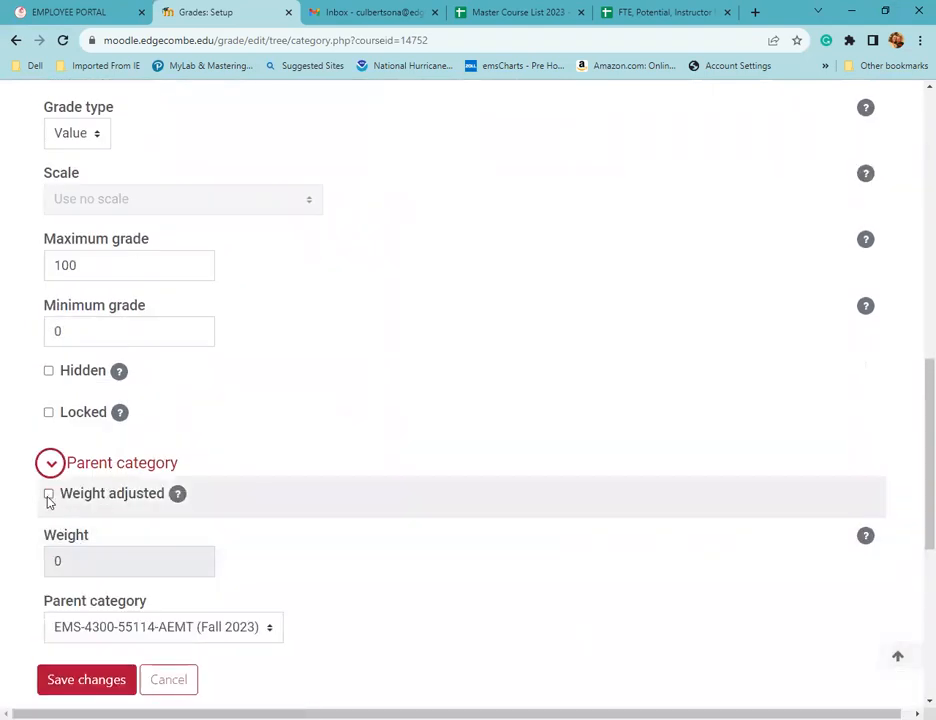
click(48, 495)
double_click(86, 558)
text(10)
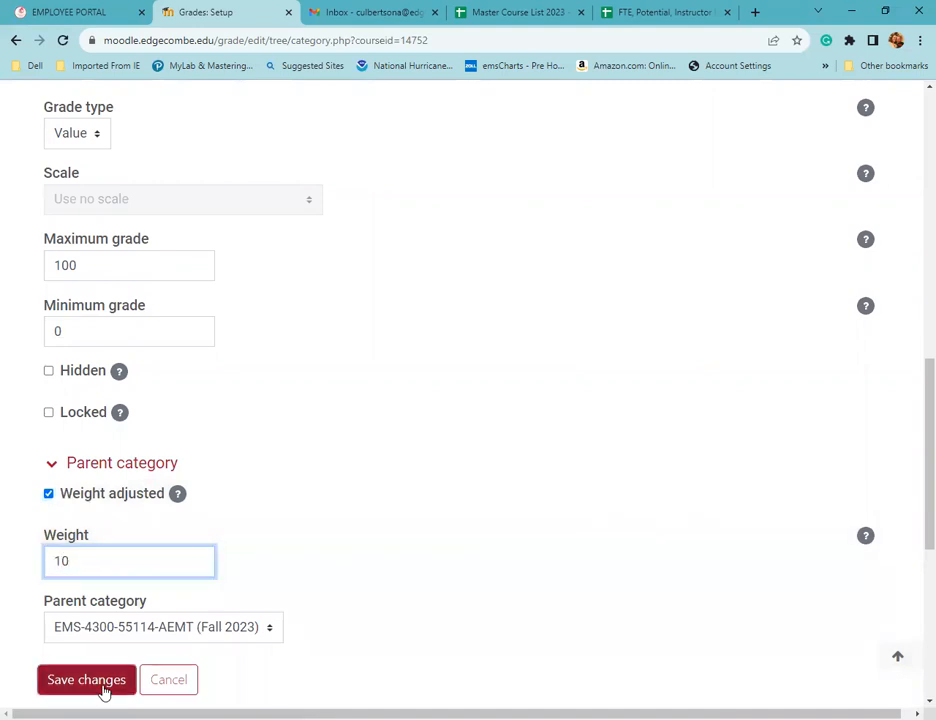
click(103, 689)
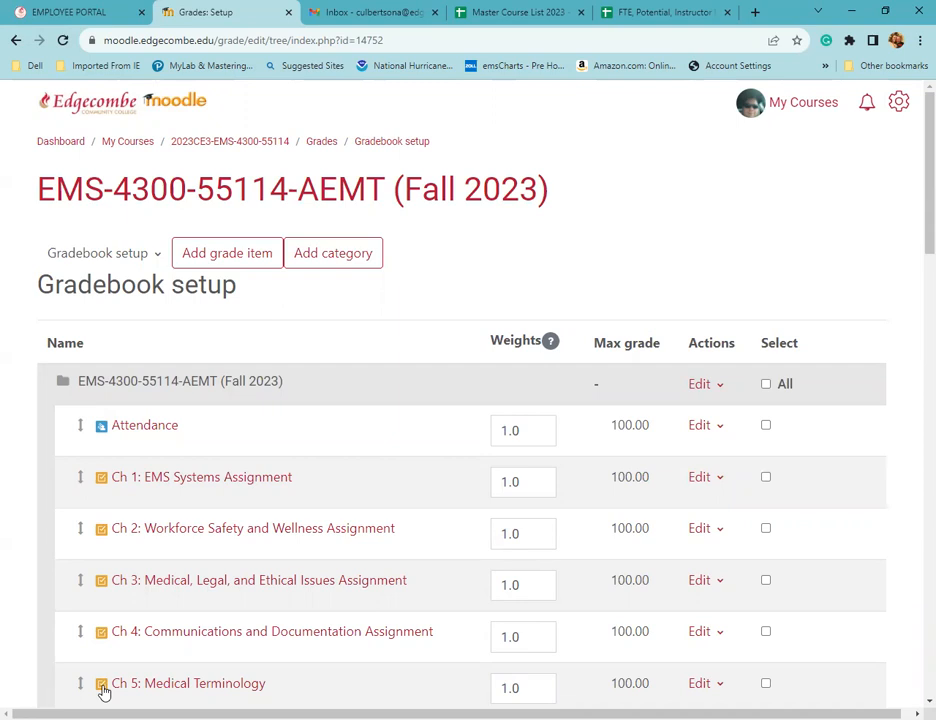
scroll(270, 537, down, 1)
scroll(270, 537, down, 3)
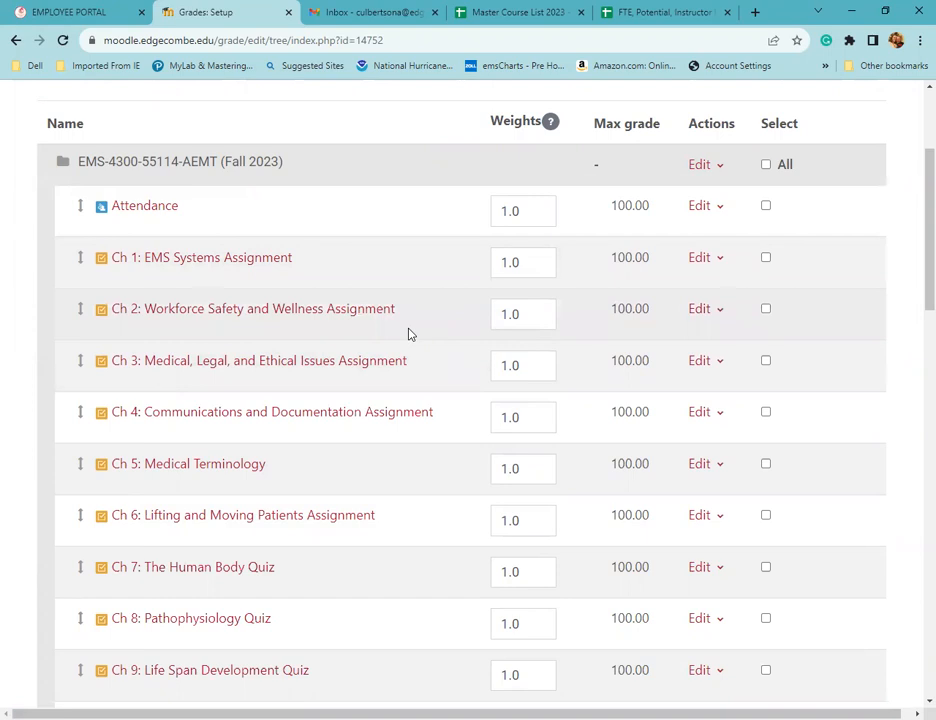
scroll(409, 334, down, 6)
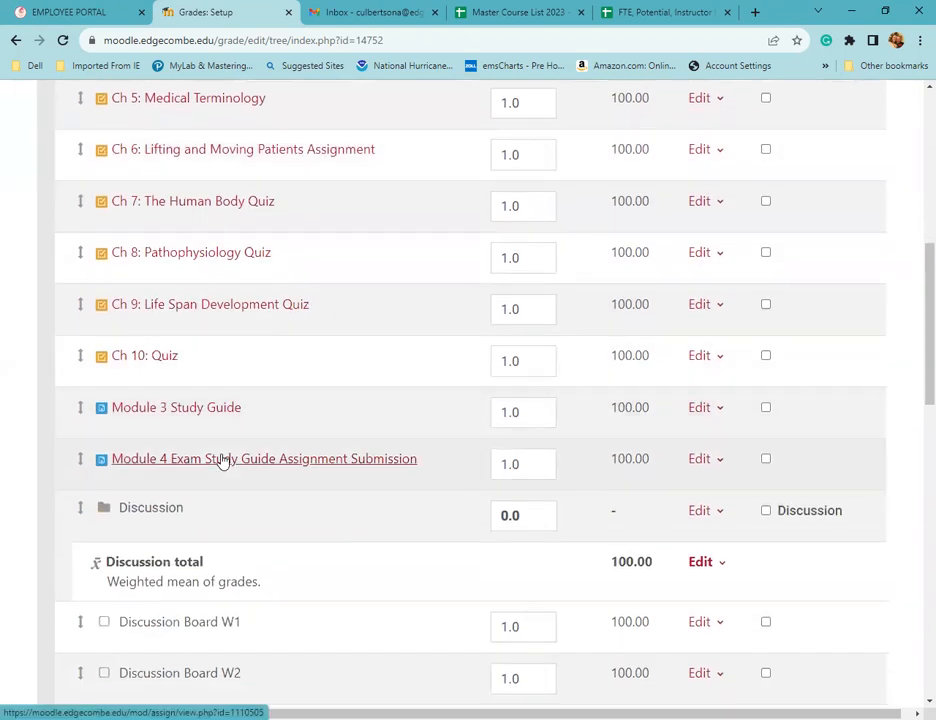
scroll(277, 446, up, 1)
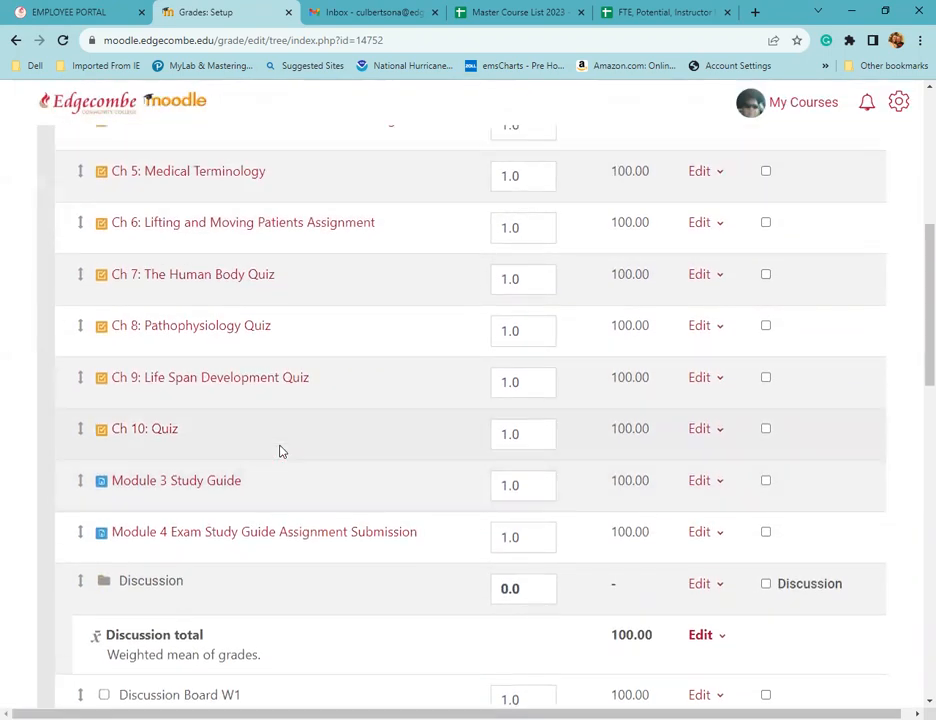
scroll(280, 451, up, 5)
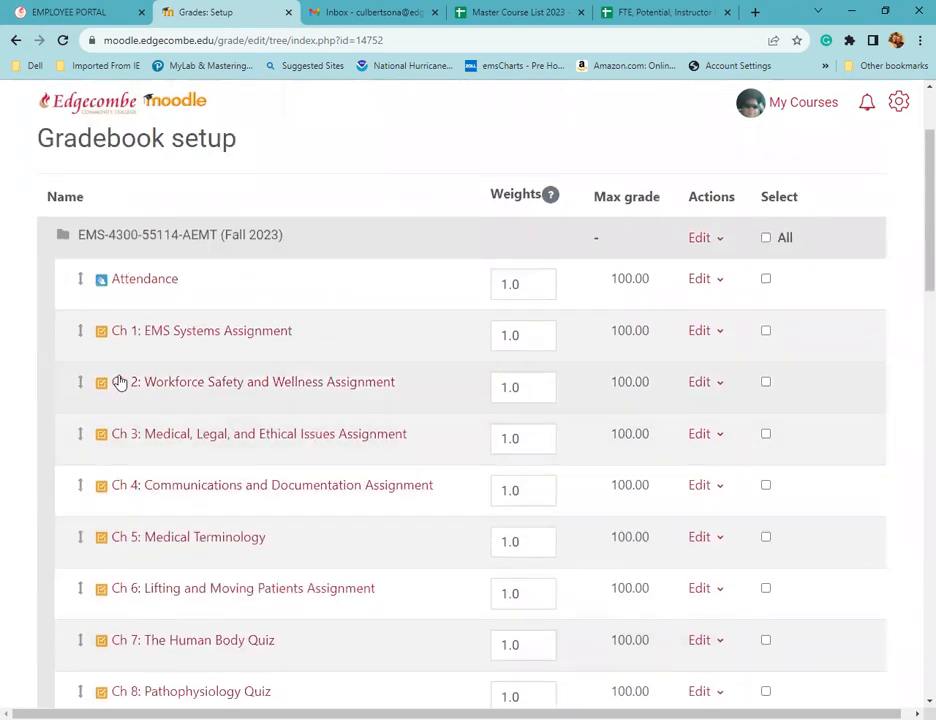
click(707, 336)
click(696, 366)
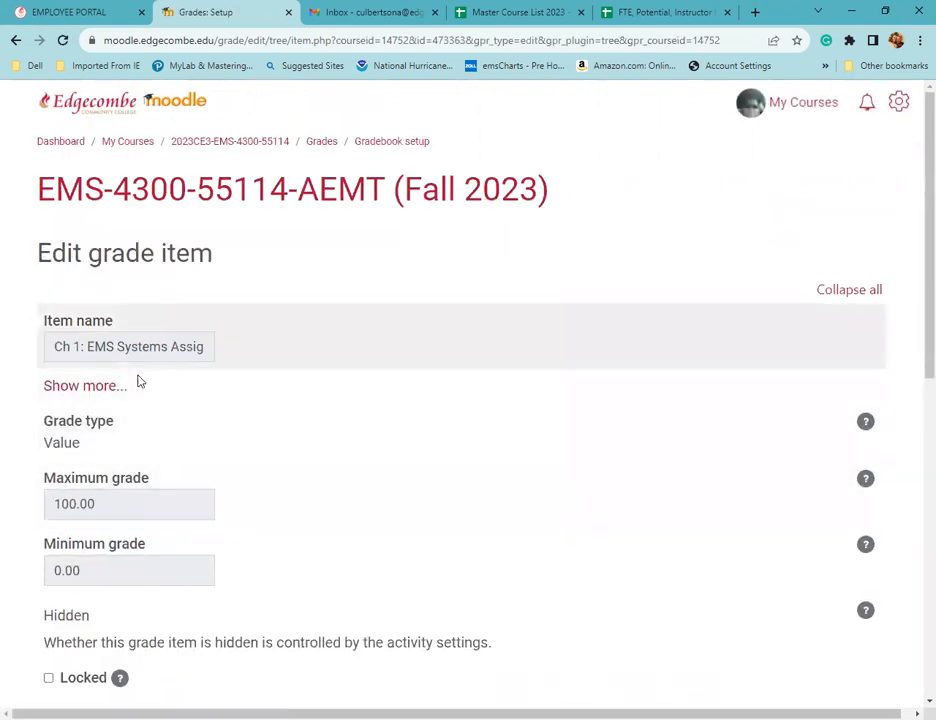
scroll(139, 390, down, 5)
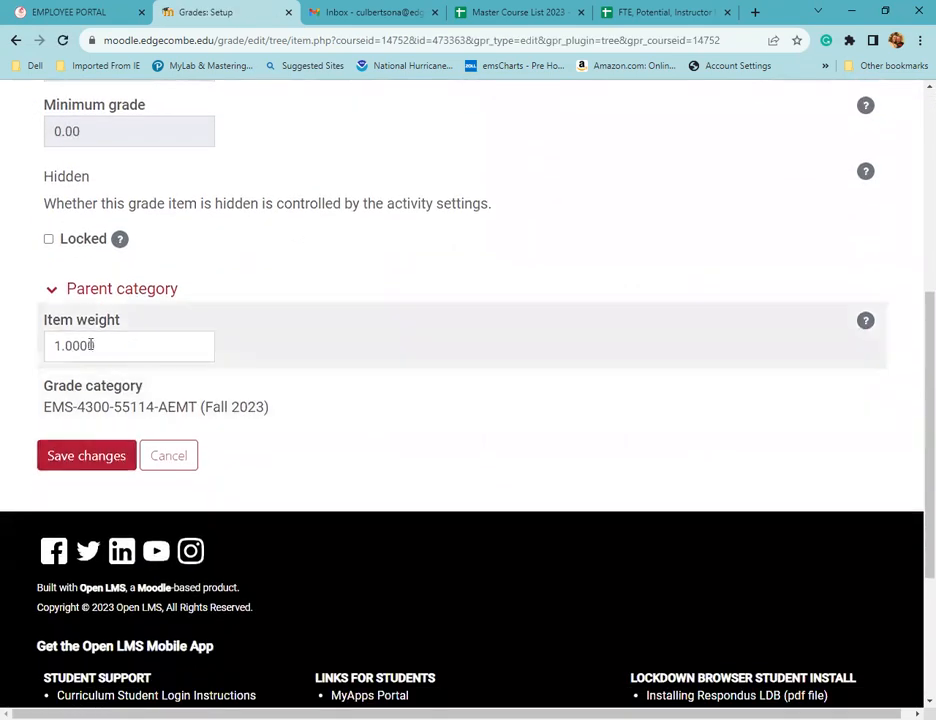
click(125, 298)
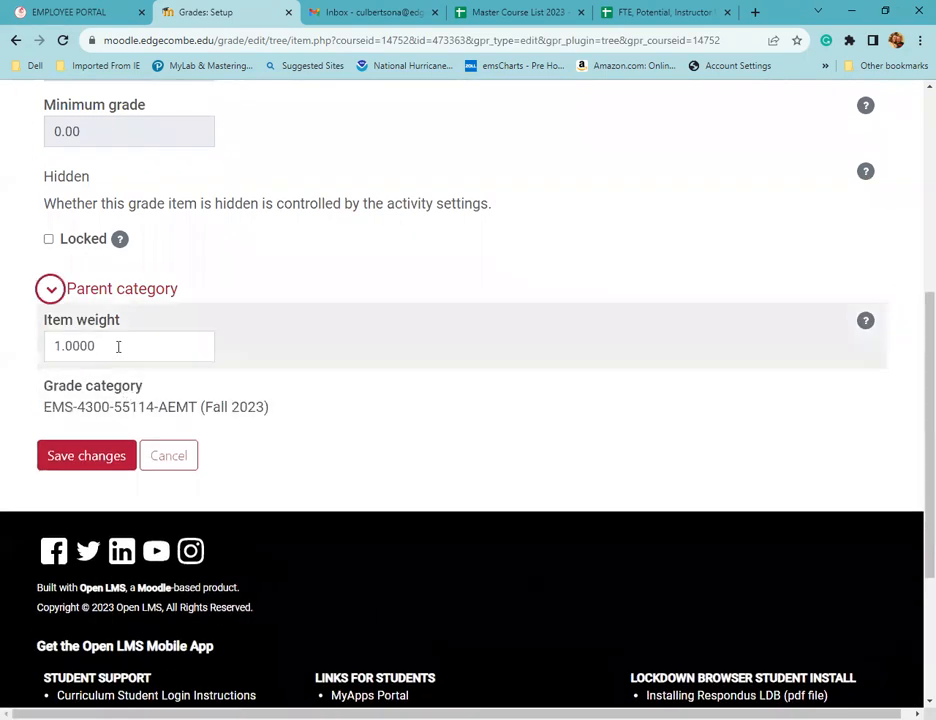
double_click(118, 346)
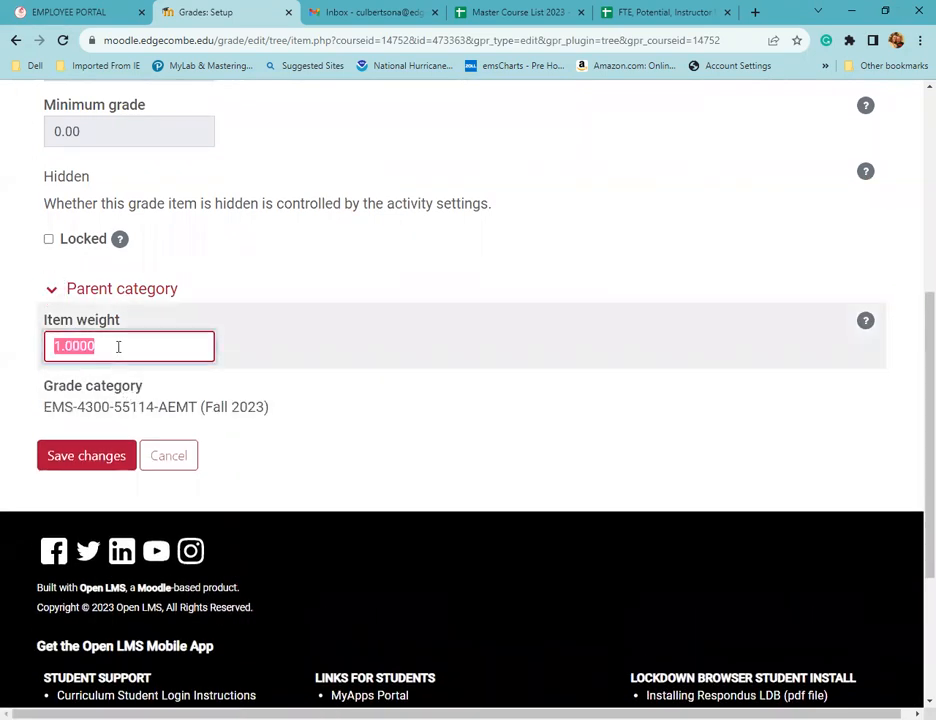
click(180, 455)
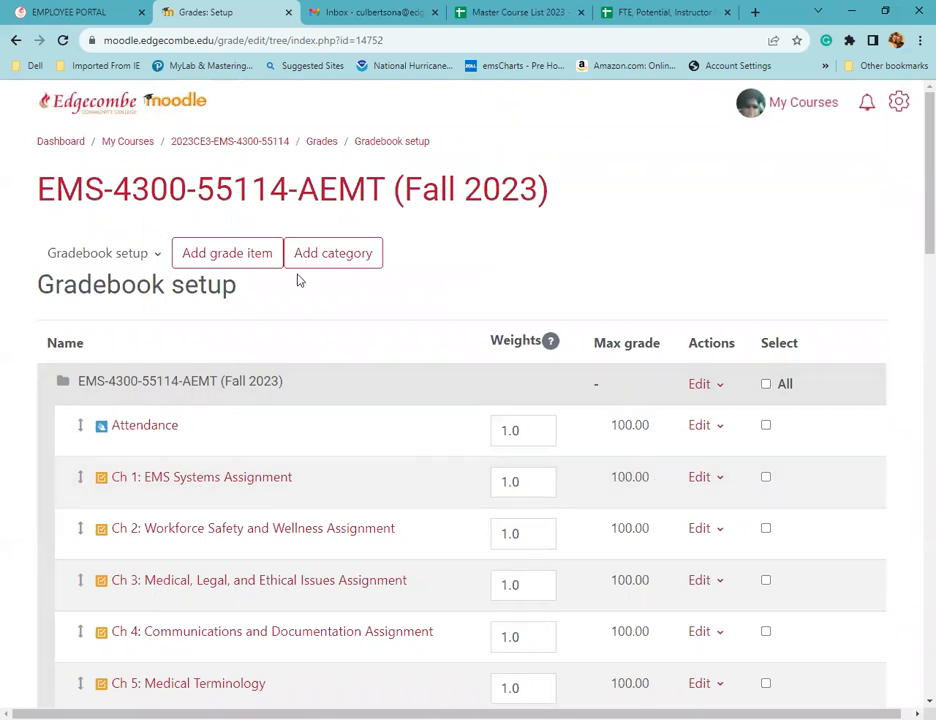
Leave the gradebook for the EMS-4300 course page and open its Week 1 section
click(233, 143)
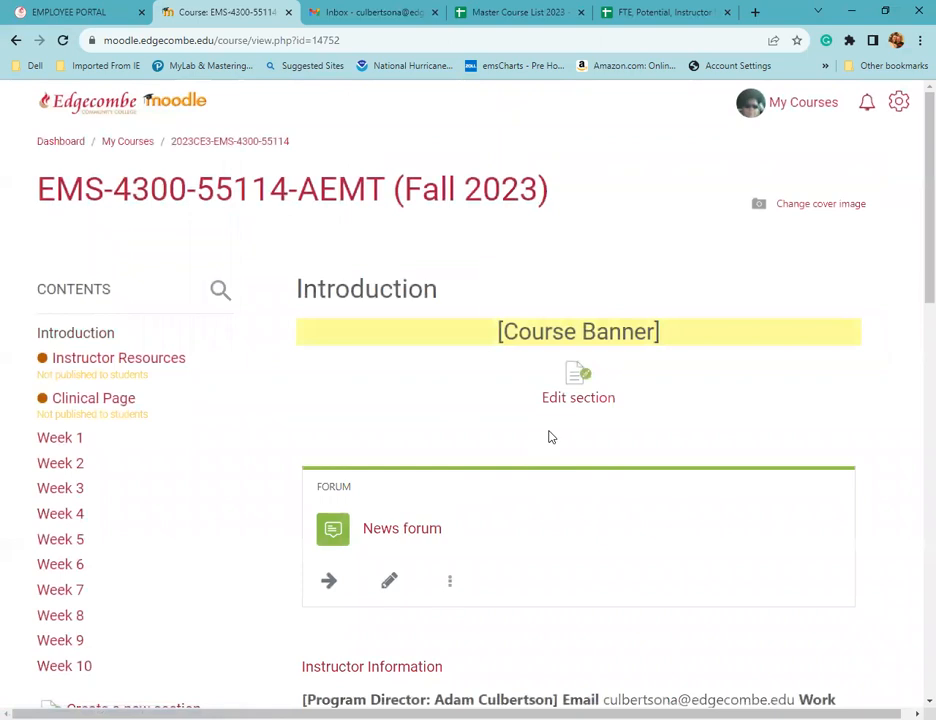
scroll(642, 431, down, 5)
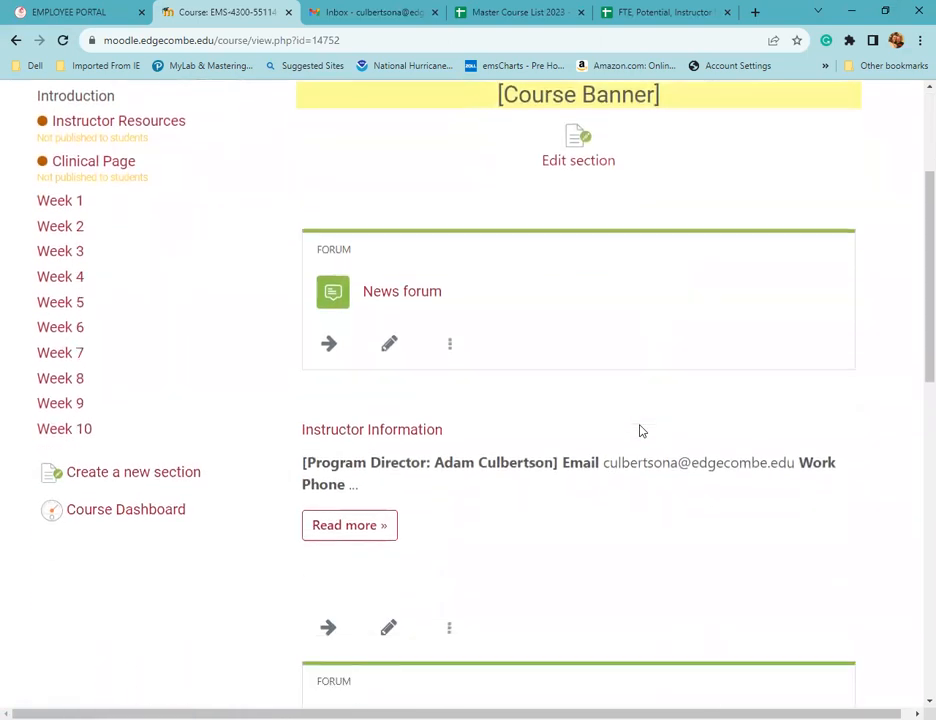
scroll(640, 430, down, 4)
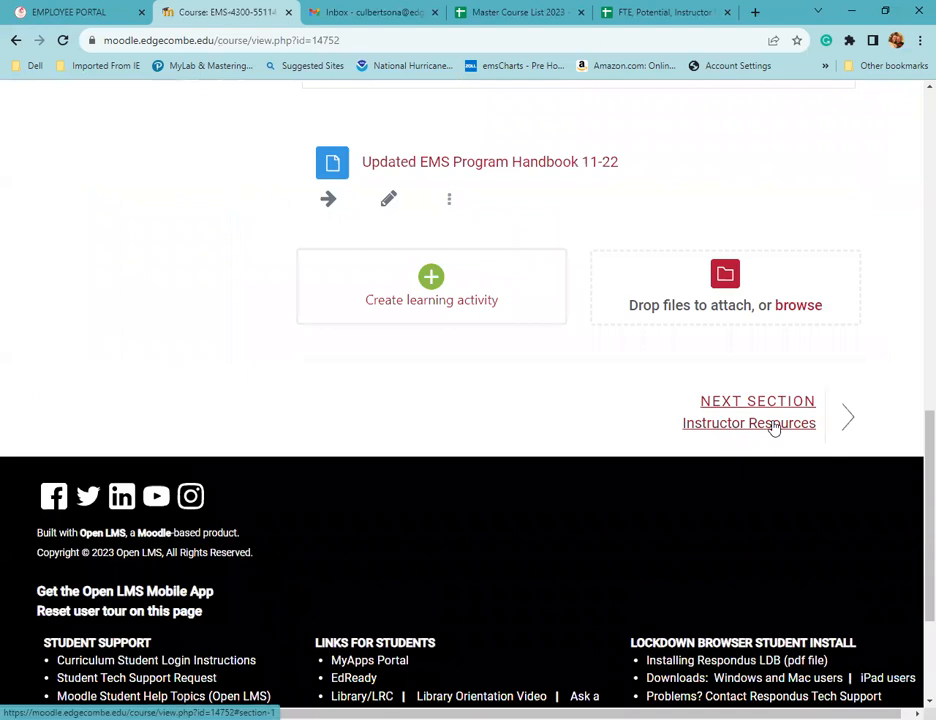
click(773, 426)
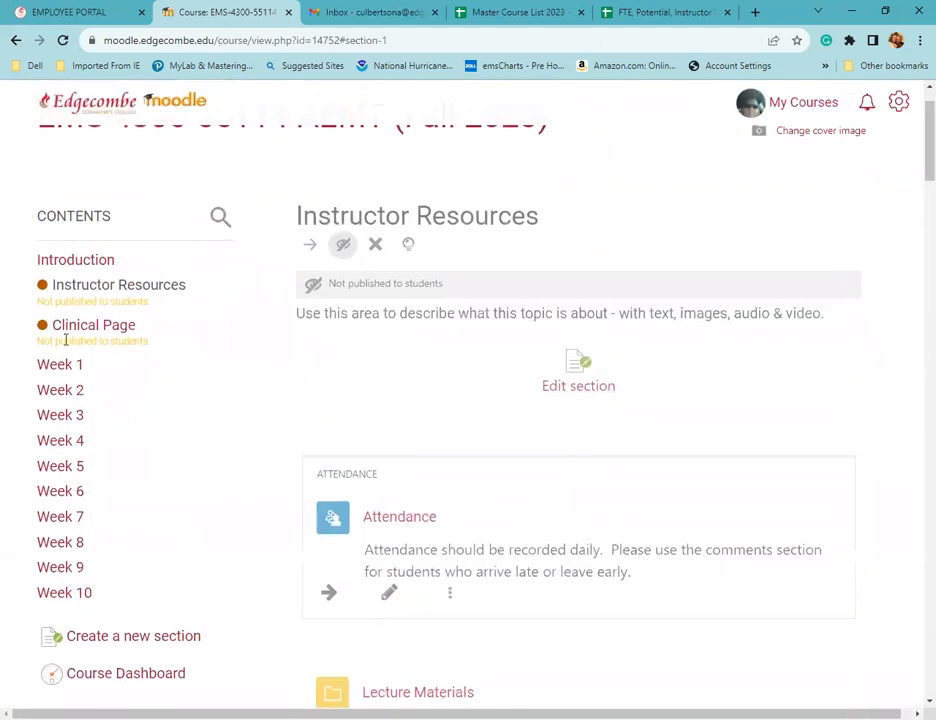
click(52, 365)
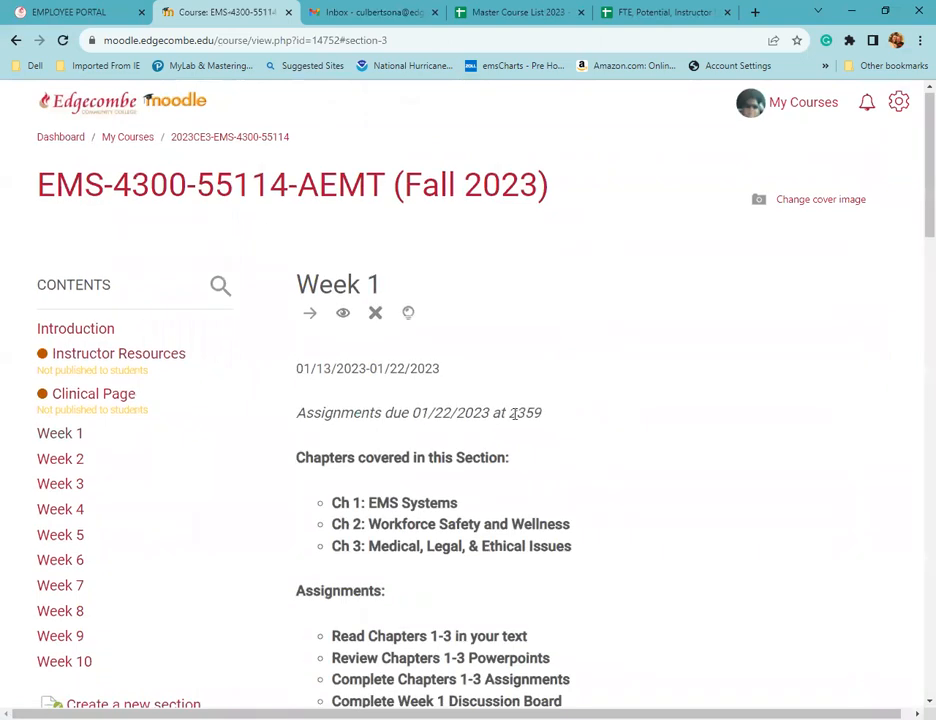
Open the settings of the "Ch 1: EMS Systems Assignment" quiz in Week 1 for editing
scroll(510, 418, down, 5)
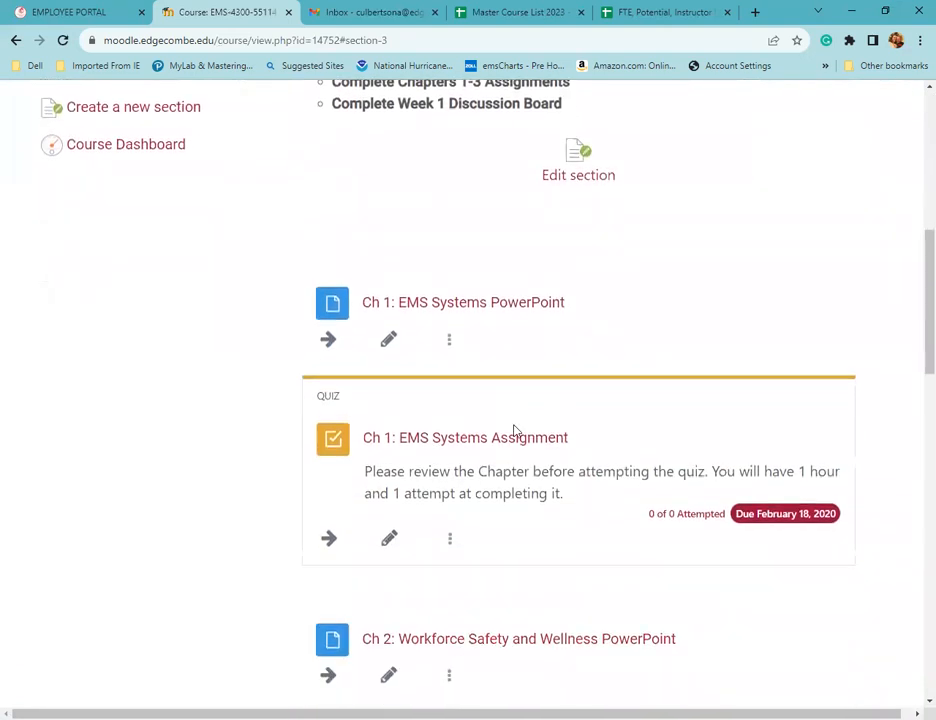
scroll(514, 428, down, 2)
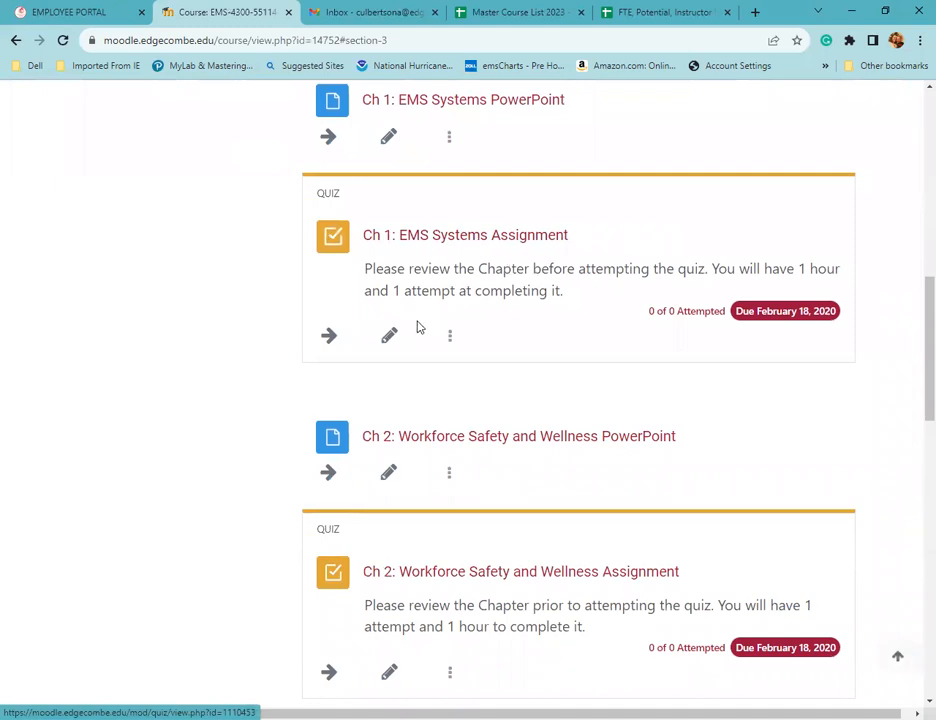
click(389, 337)
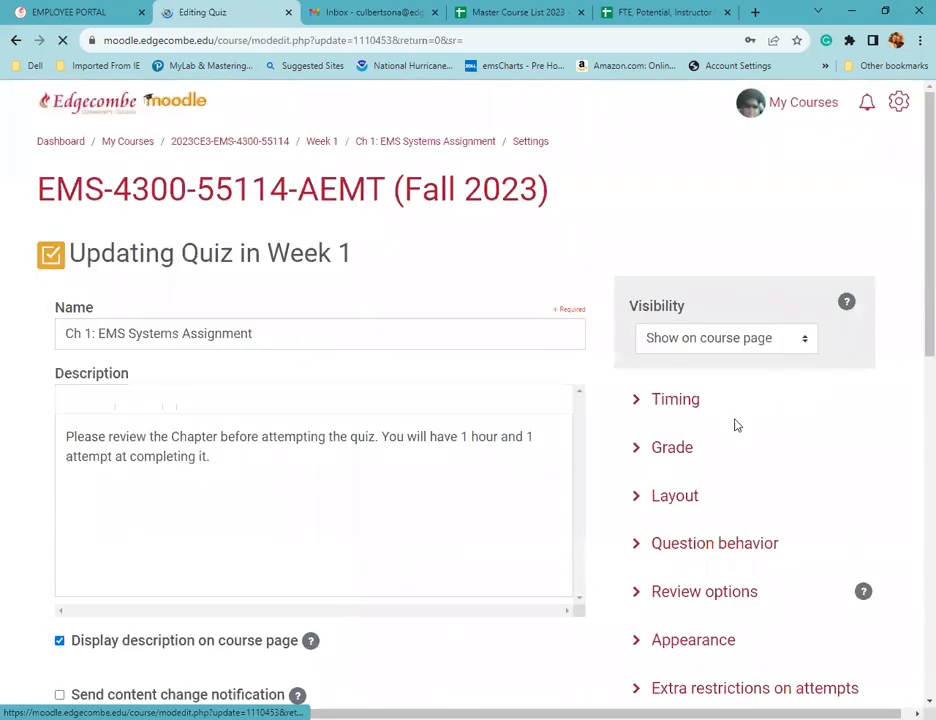
Assign the quiz to the Assignments grade category, set the grade to pass to 70 and allow 3 attempts
click(672, 448)
scroll(679, 439, down, 1)
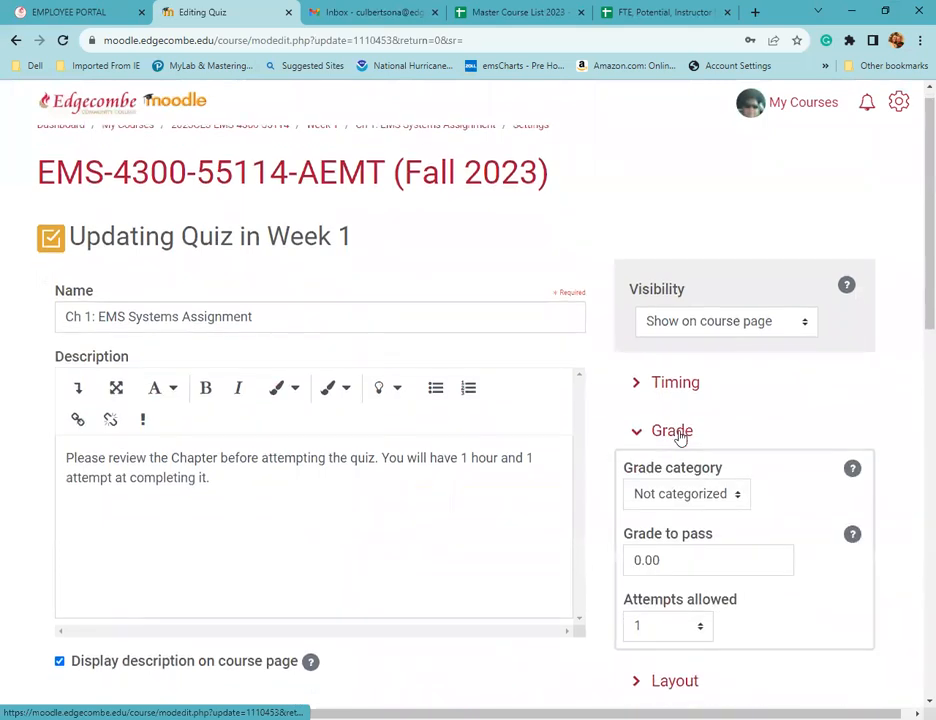
scroll(685, 420, down, 1)
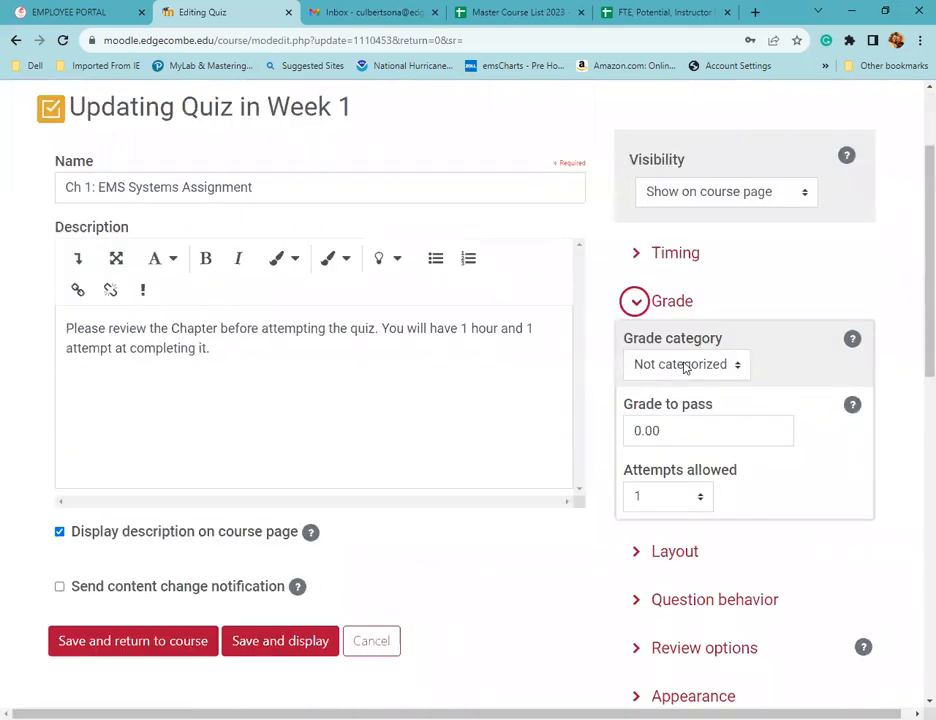
click(686, 366)
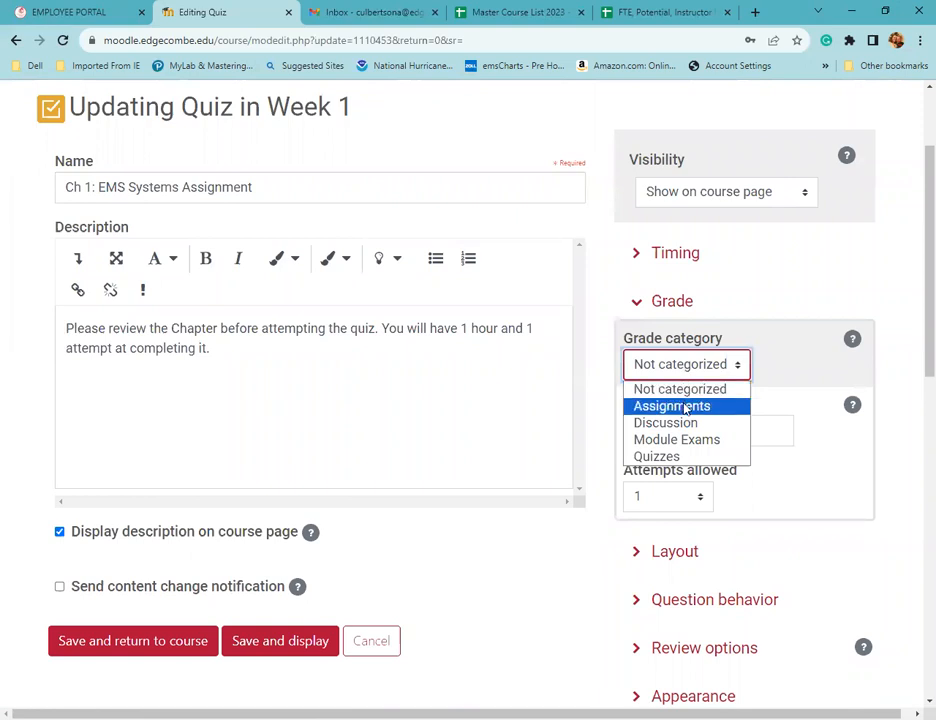
click(685, 408)
double_click(672, 430)
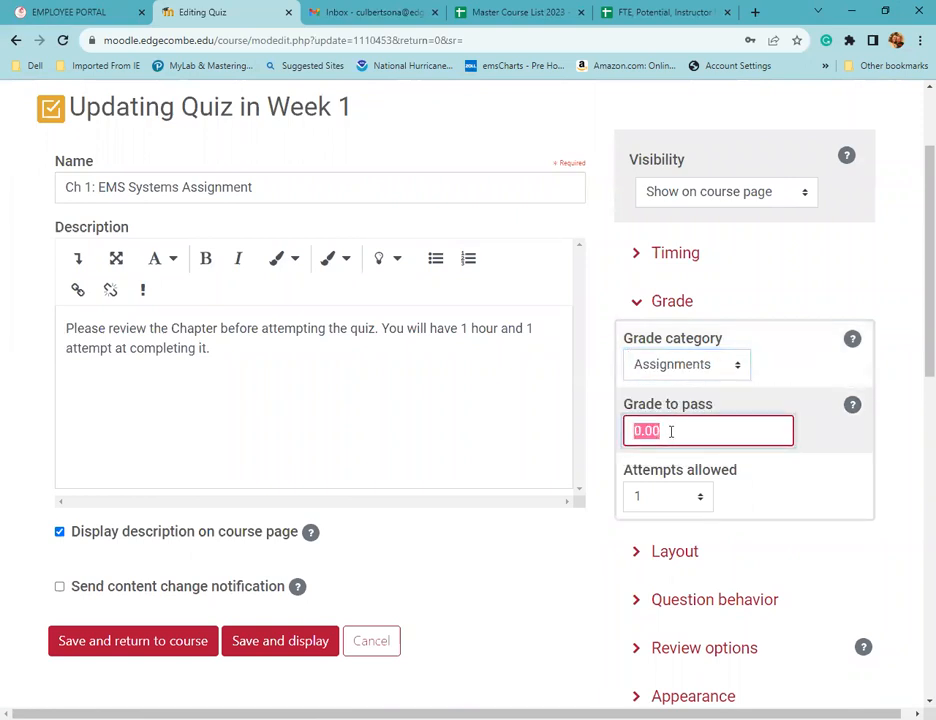
text(70)
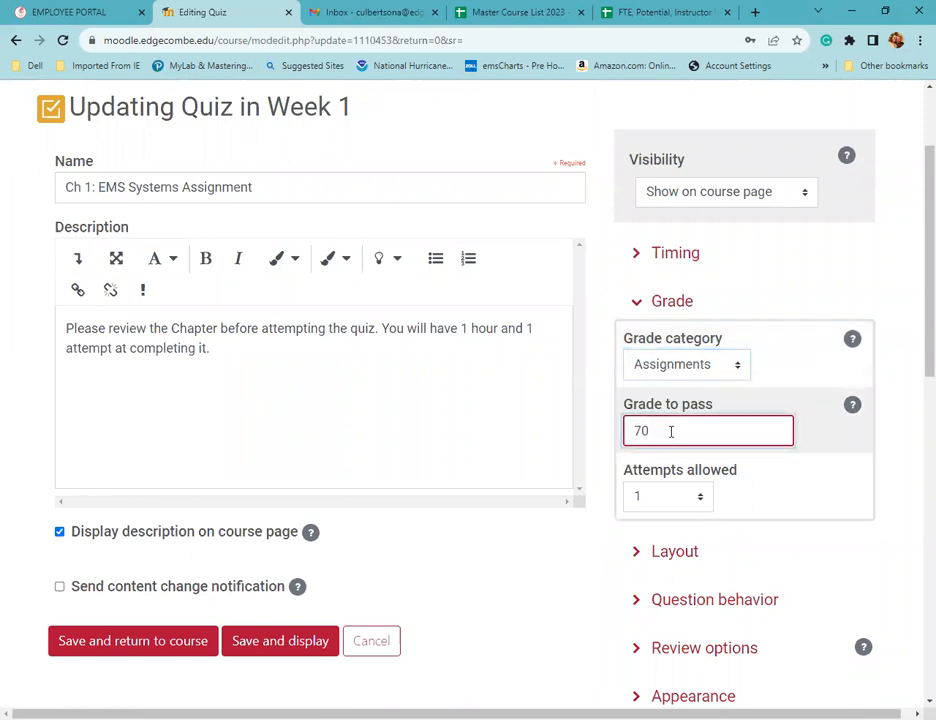
click(702, 498)
click(672, 574)
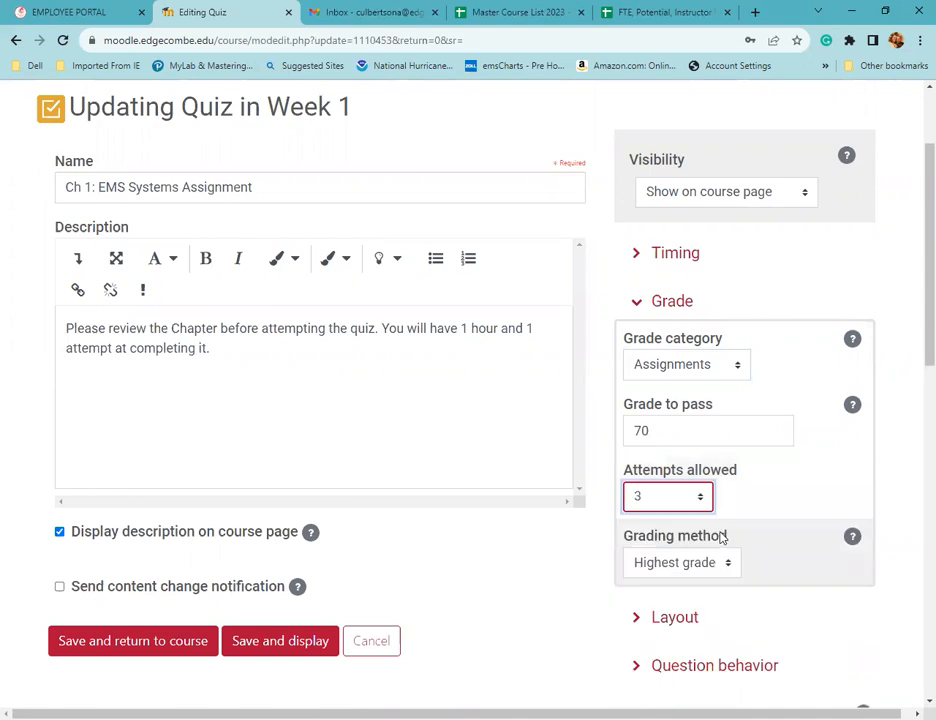
Review the quiz's layout and remaining setting groups, and save the quiz, returning to the course
scroll(695, 490, down, 2)
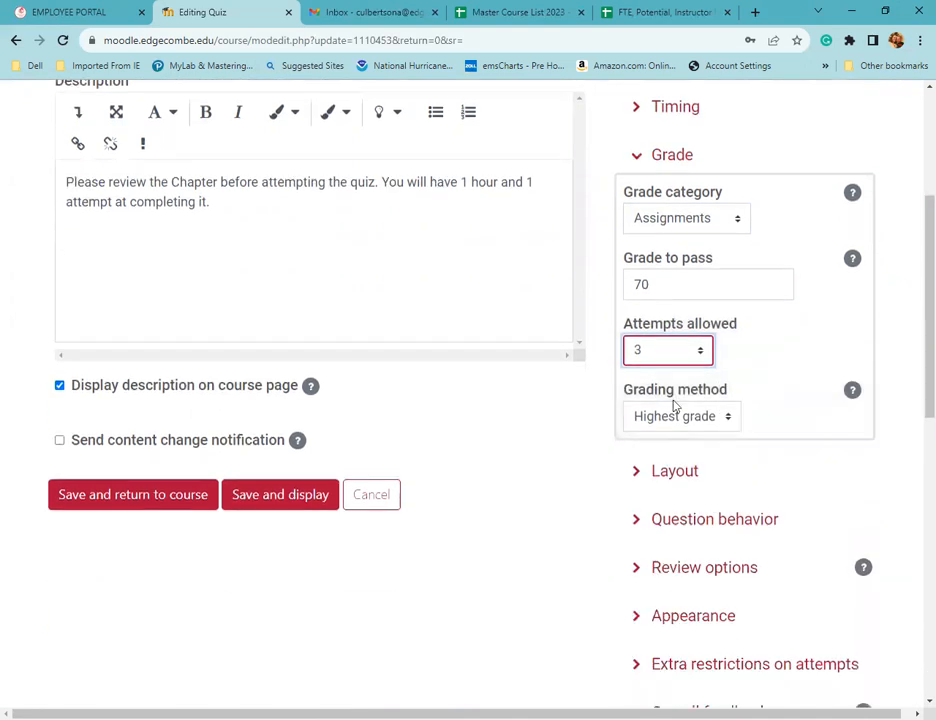
click(684, 474)
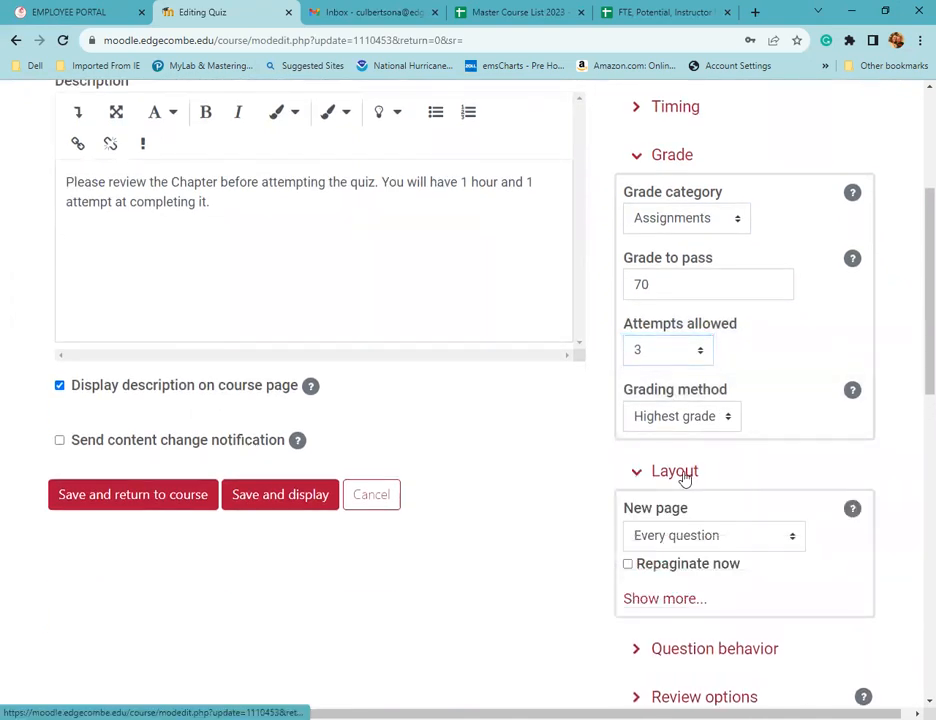
scroll(684, 478, down, 2)
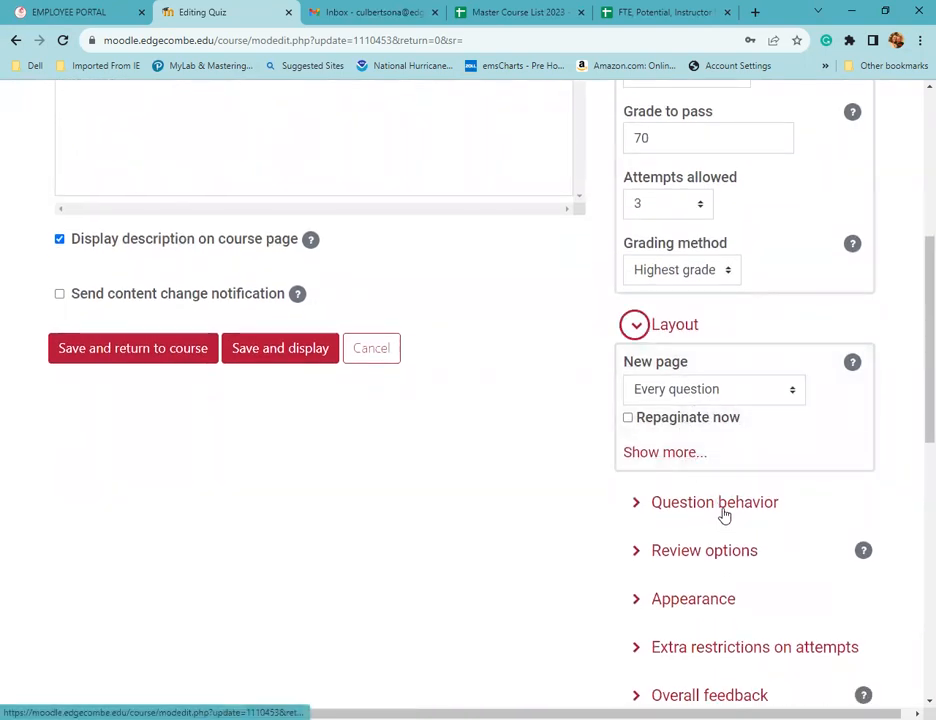
scroll(668, 516, down, 5)
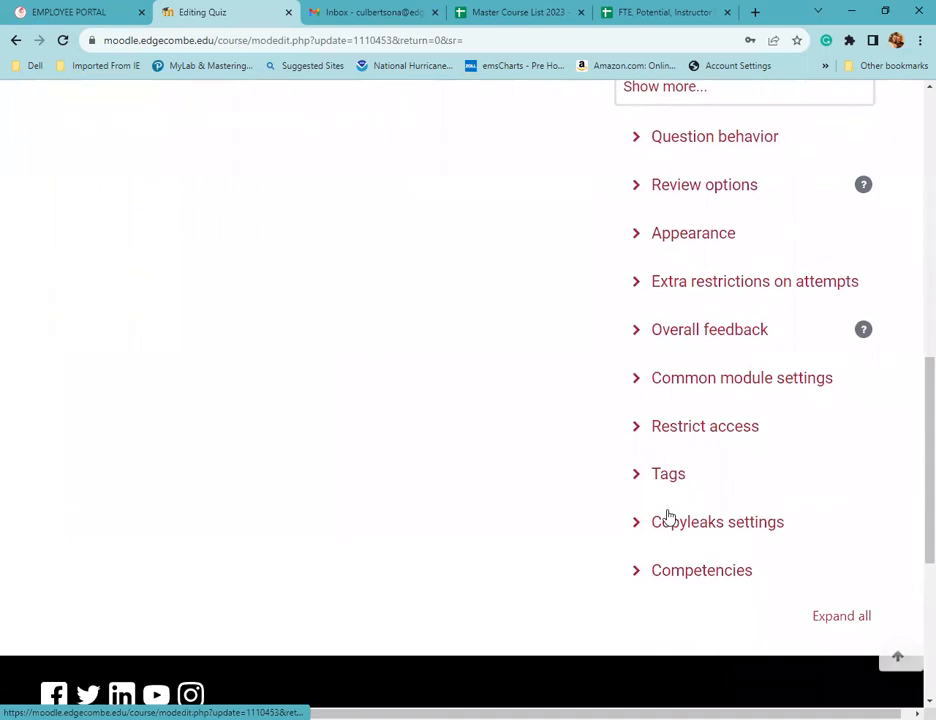
scroll(453, 491, up, 7)
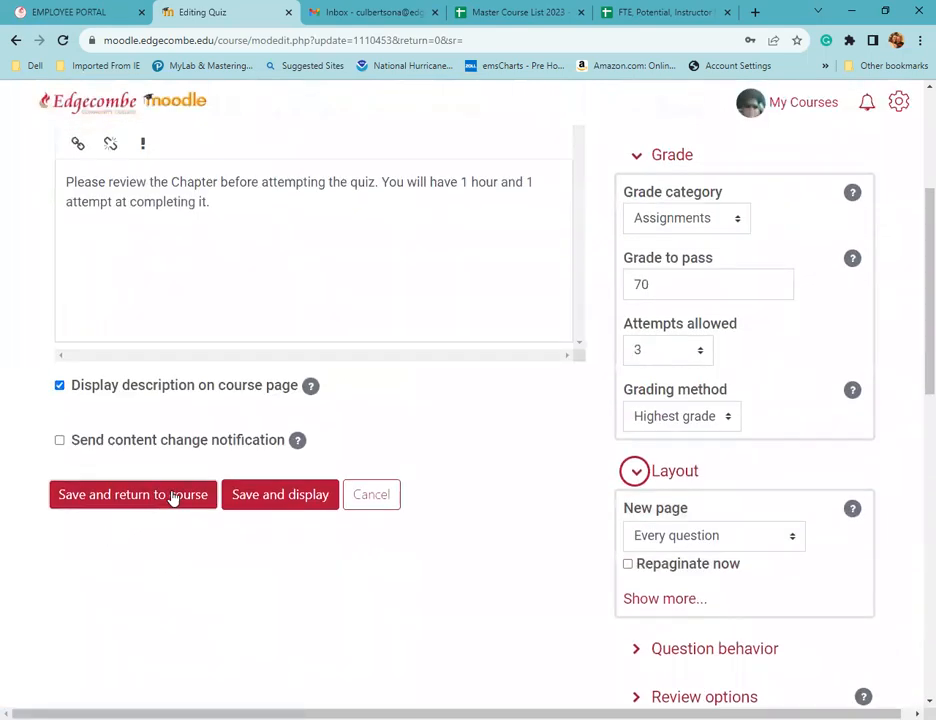
click(173, 495)
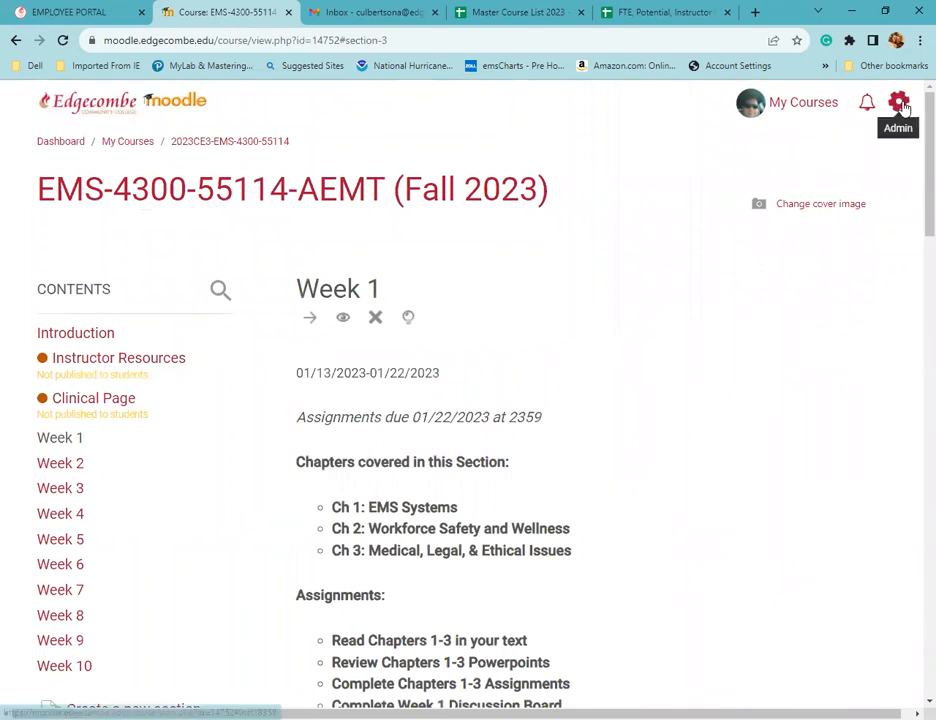
Open the course's gradebook setup and locate the Module Exams, Quizzes and Assignments categories
click(899, 104)
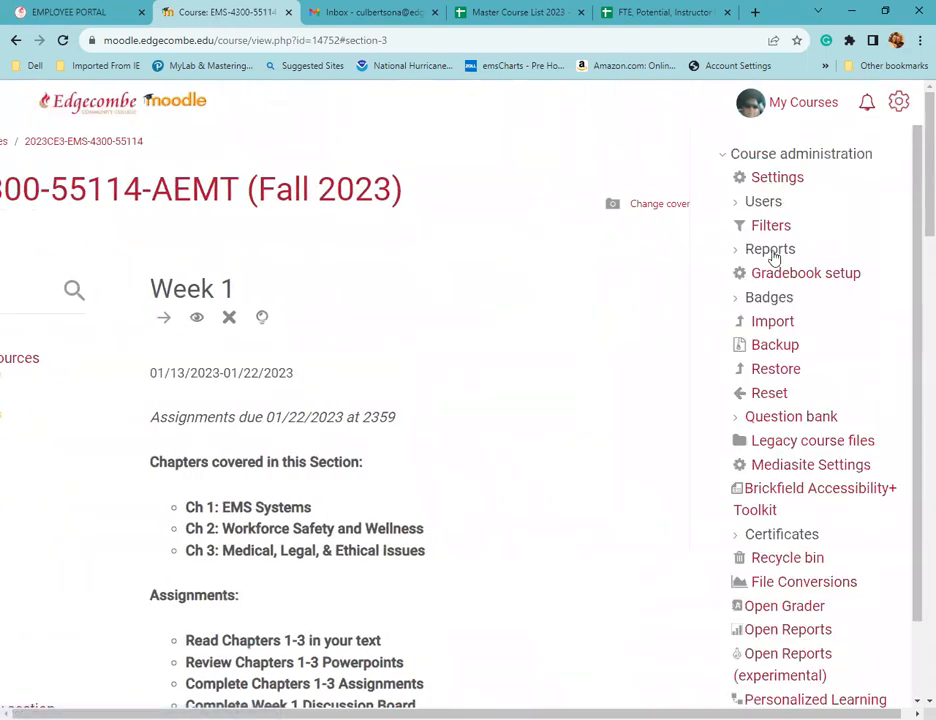
click(796, 281)
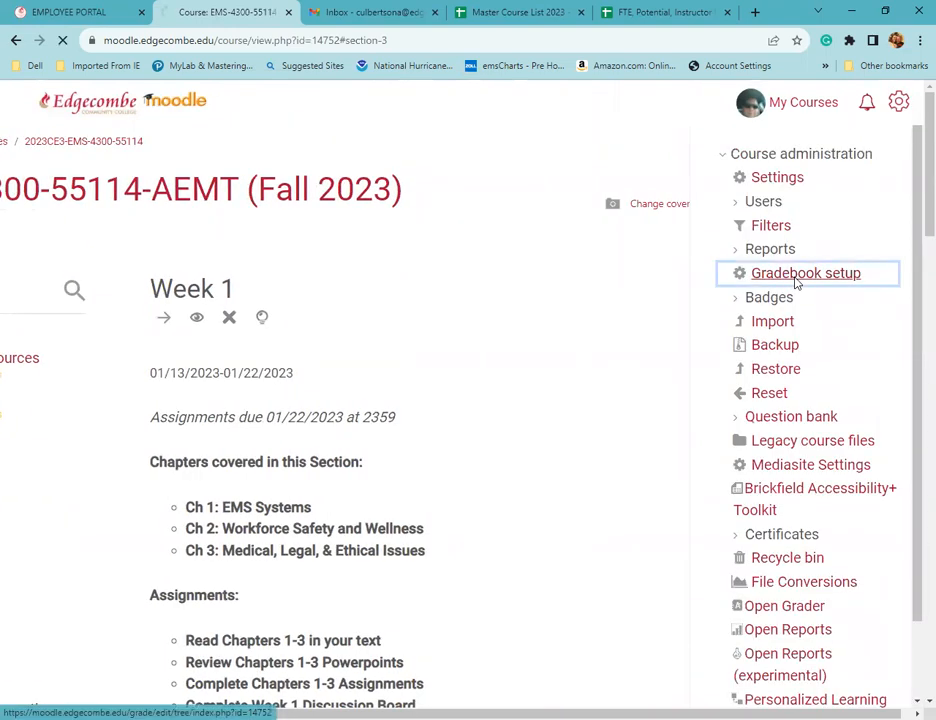
scroll(362, 450, down, 2)
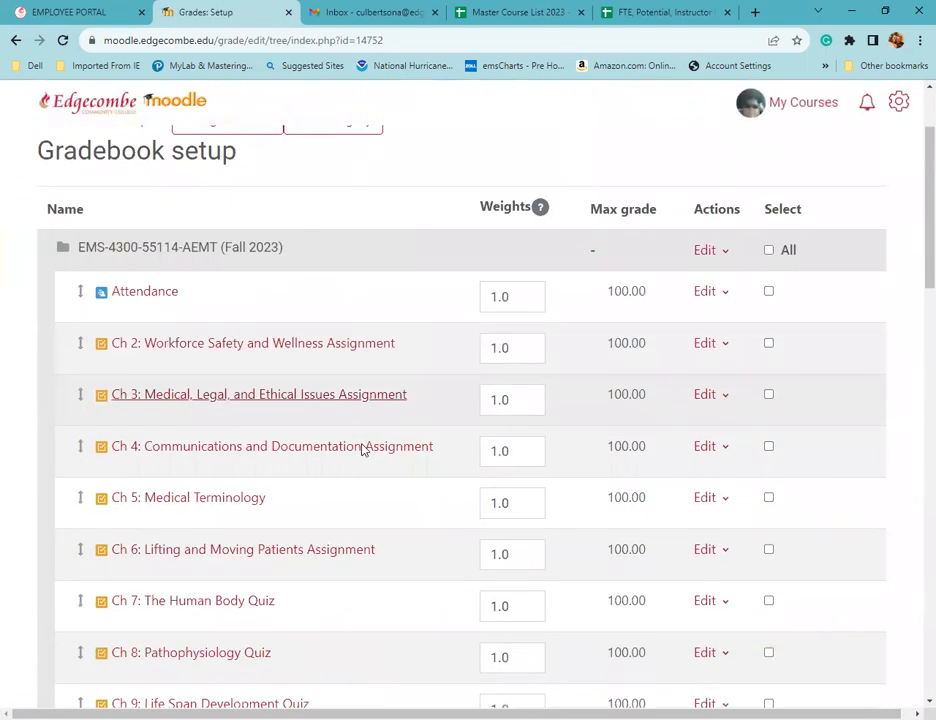
scroll(184, 318, down, 6)
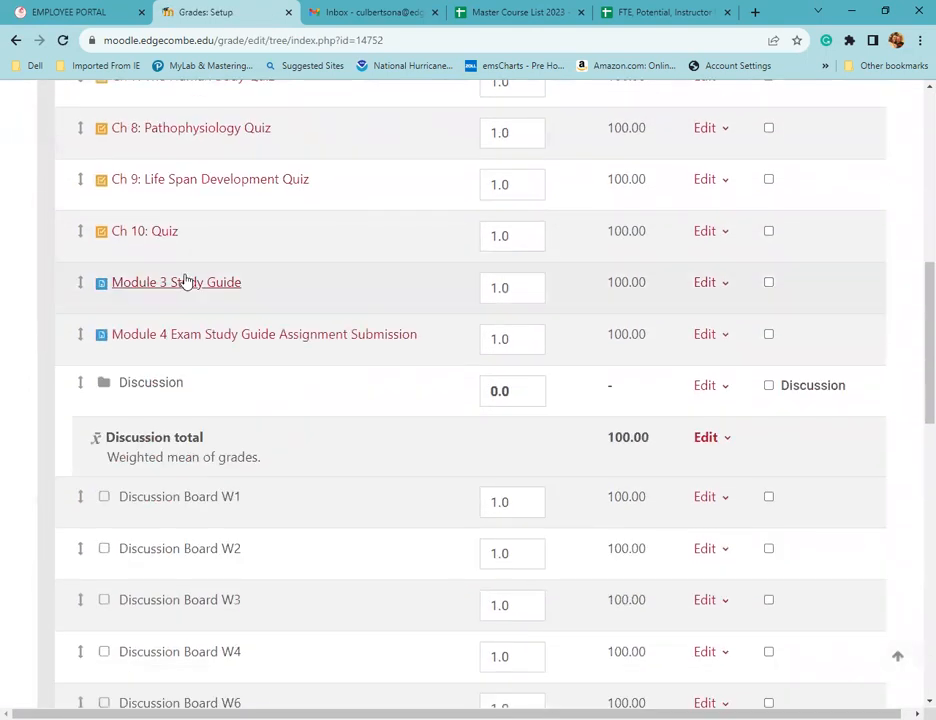
scroll(184, 281, down, 5)
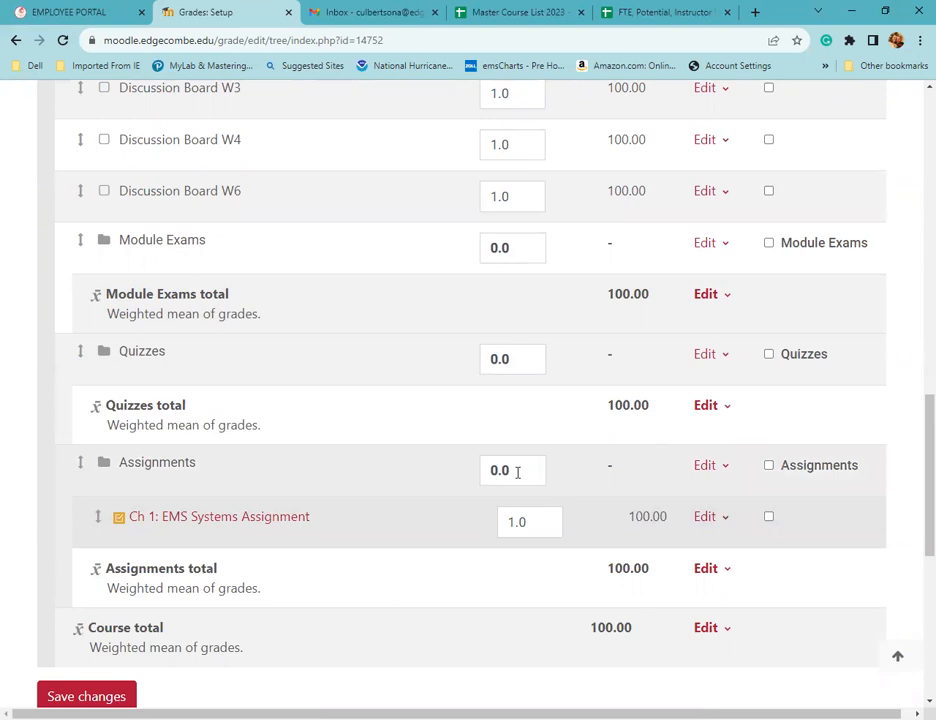
Set the category weights to 10 for Assignments, 20 for Quizzes and 40 for Module Exams
click(517, 470)
double_click(517, 470)
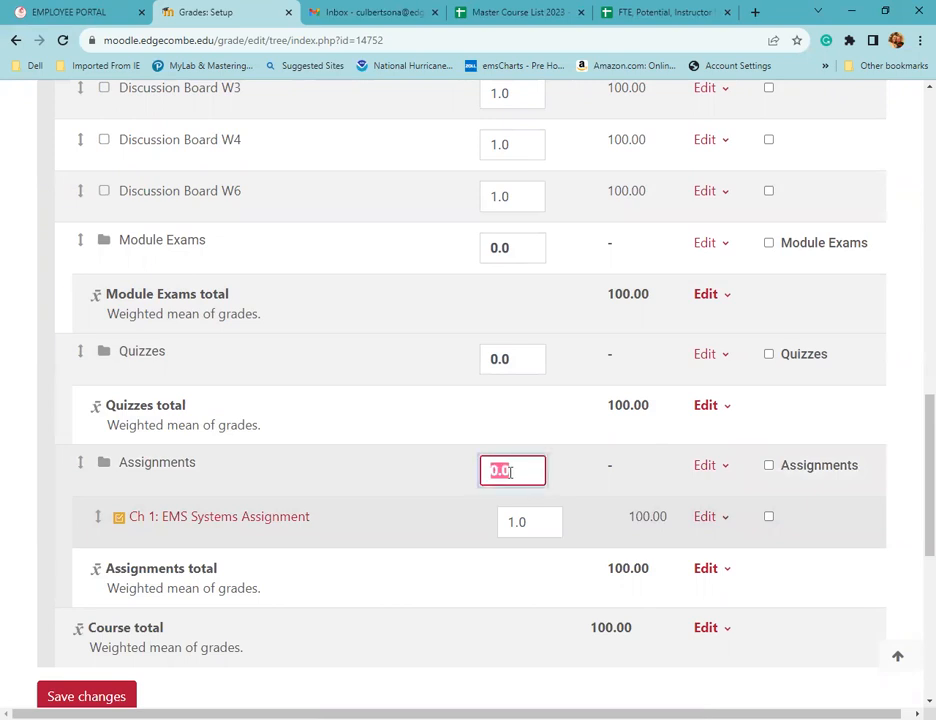
text(10)
double_click(516, 355)
text(20)
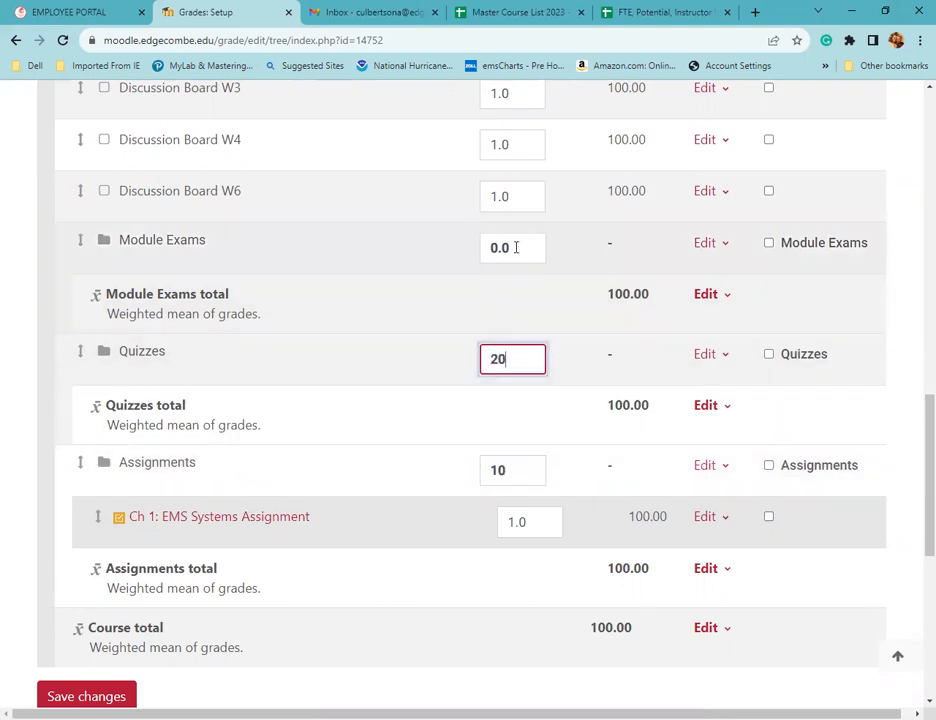
double_click(516, 247)
text(40)
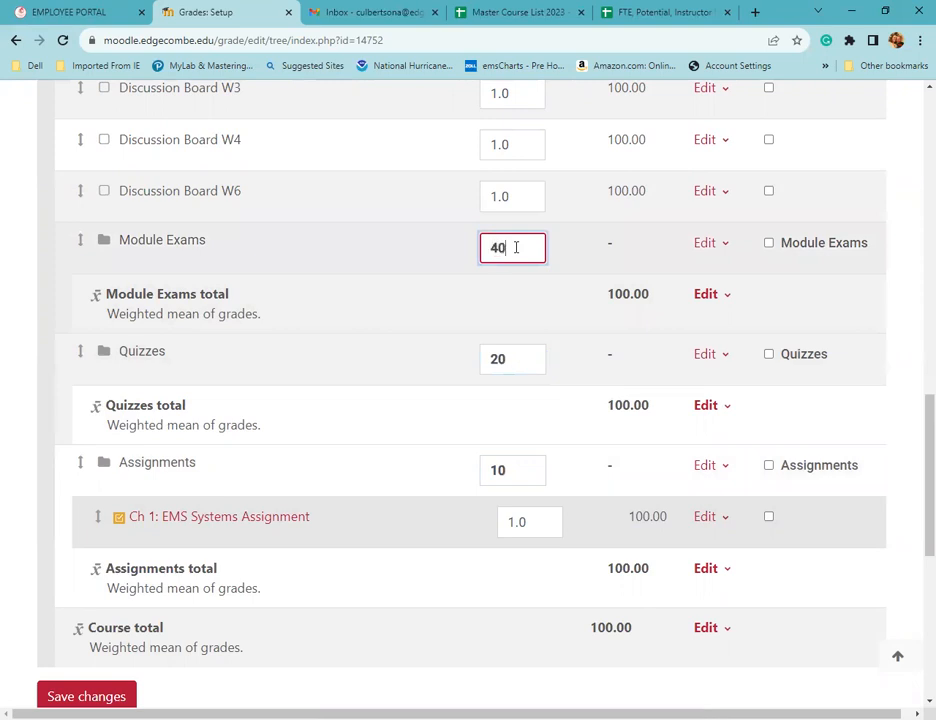
Set the weight of the Ch 1: EMS Systems Assignment to 10 and save the gradebook changes
double_click(536, 517)
text(1)
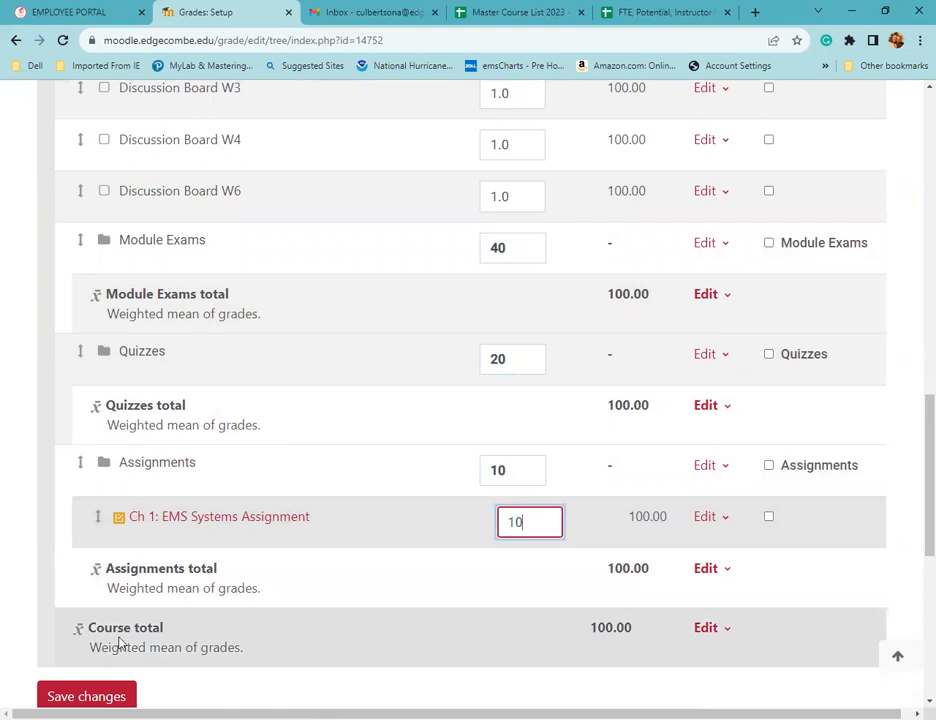
click(100, 697)
click(100, 697)
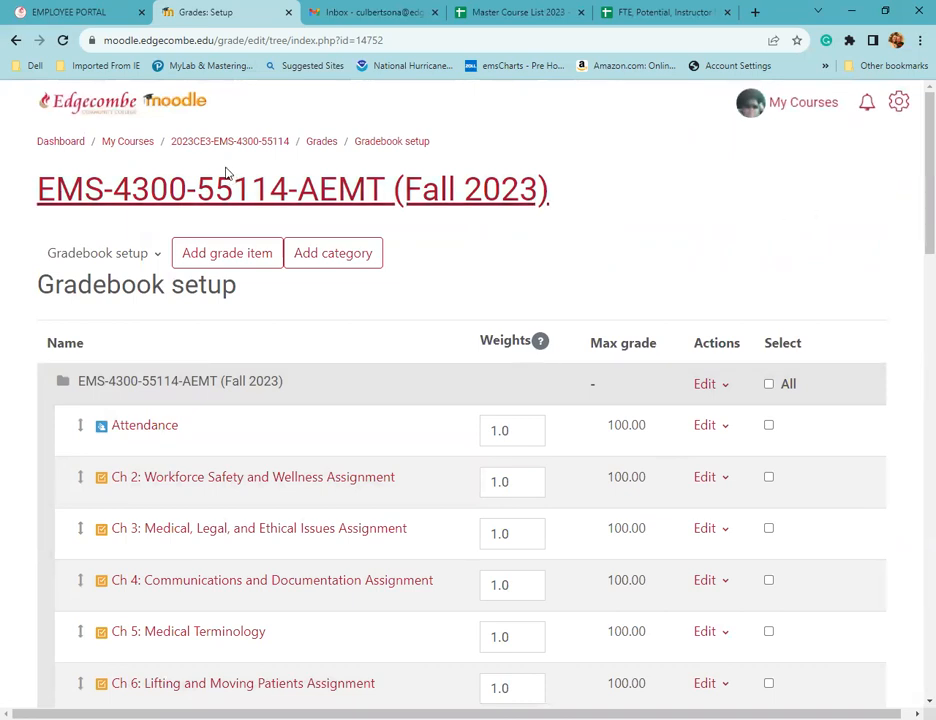
View the grader report by way of the course page, and return to the course page
click(257, 143)
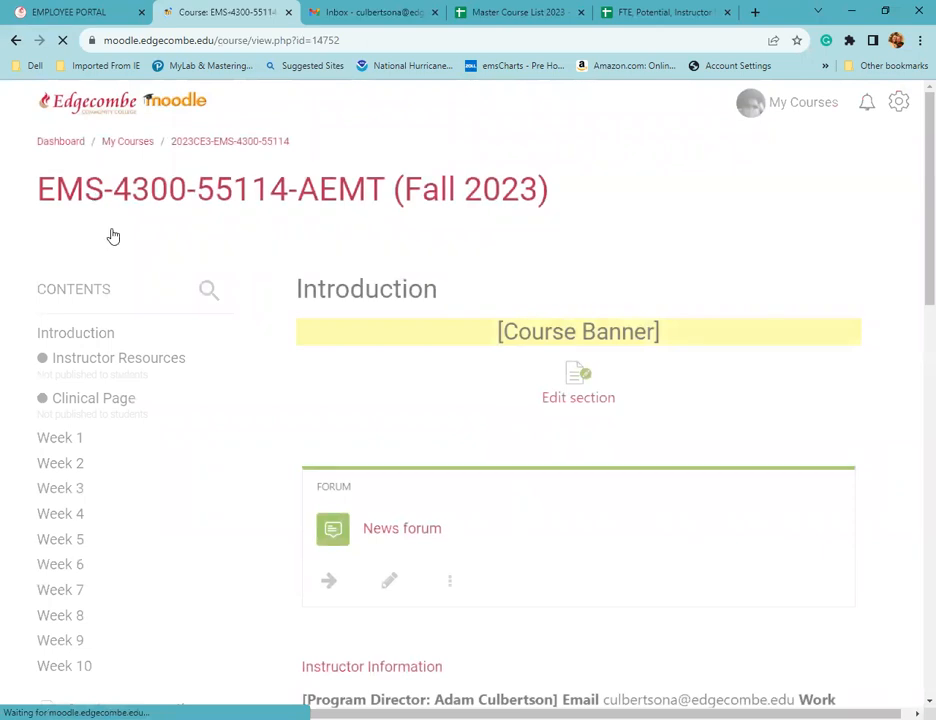
click(785, 178)
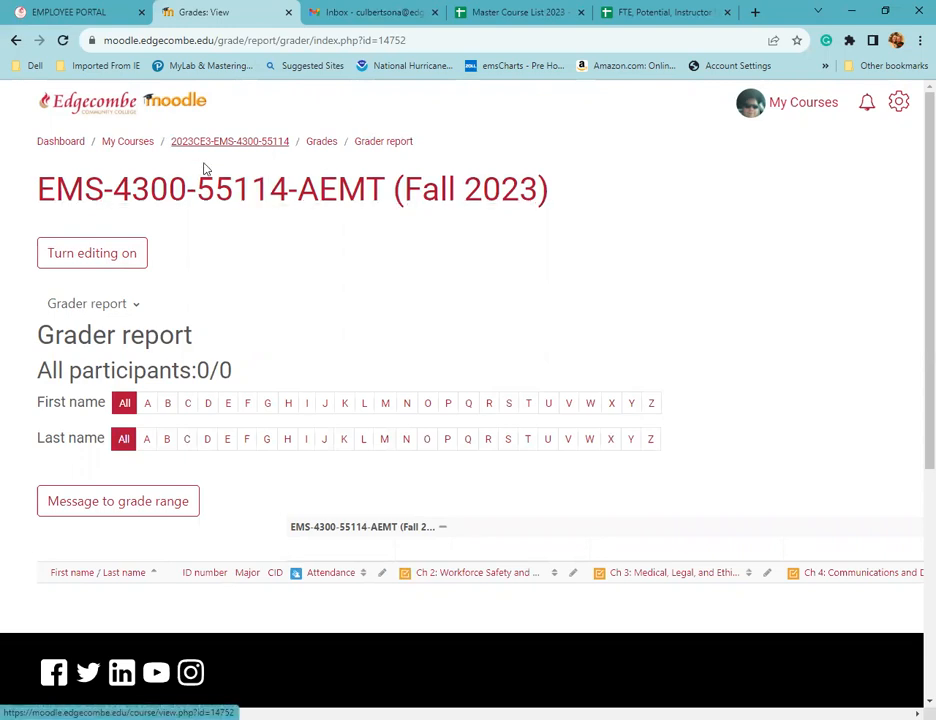
click(261, 145)
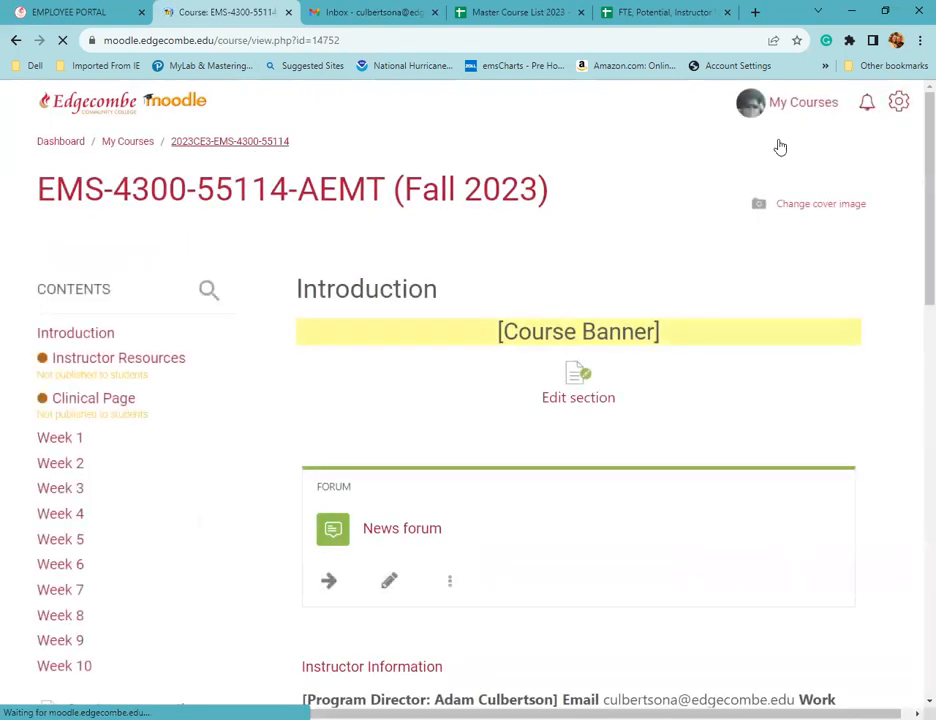
Reopen the gradebook setup, view the list of other gradebook pages and minimize the browser
click(895, 103)
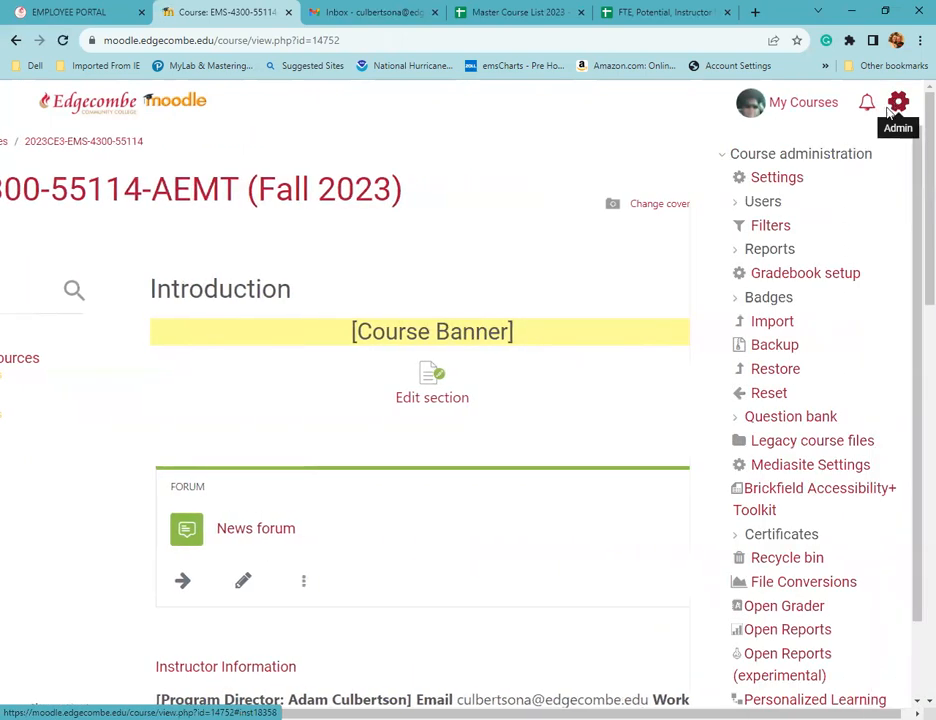
click(790, 275)
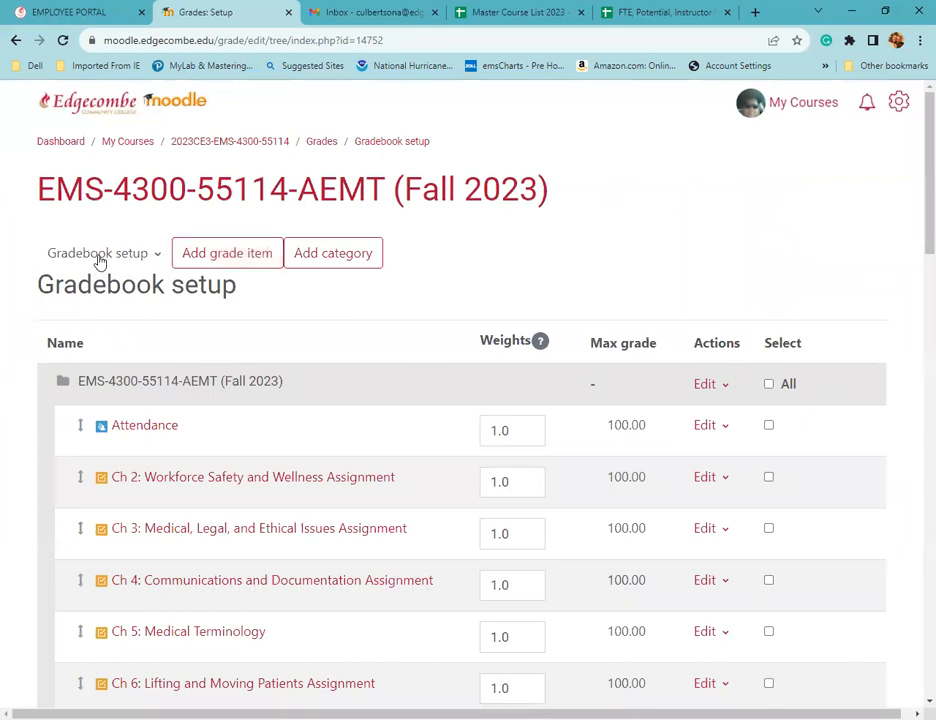
click(99, 255)
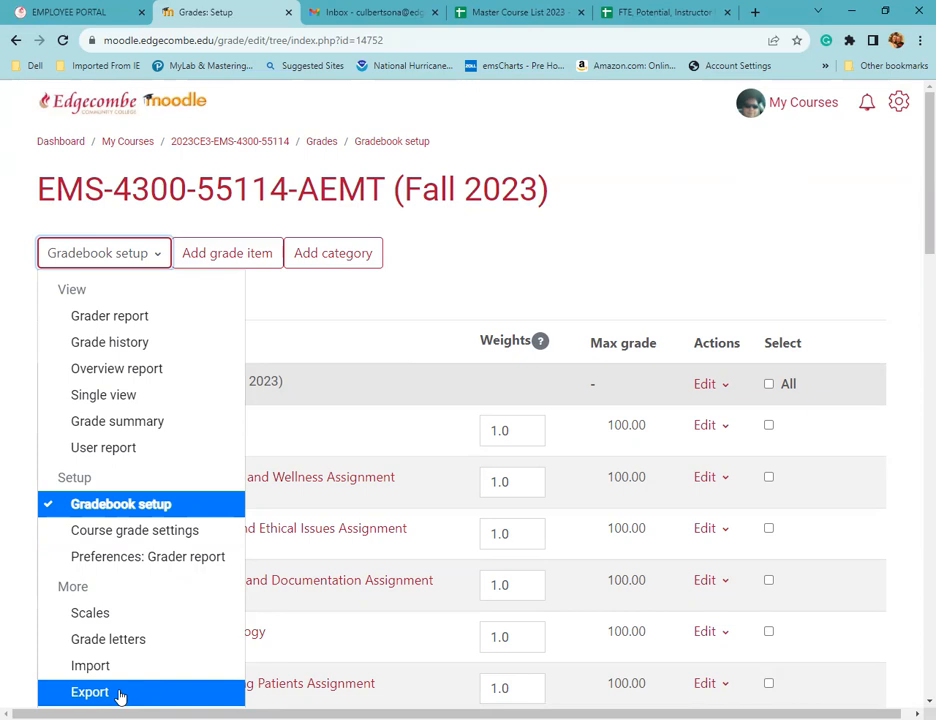
click(851, 12)
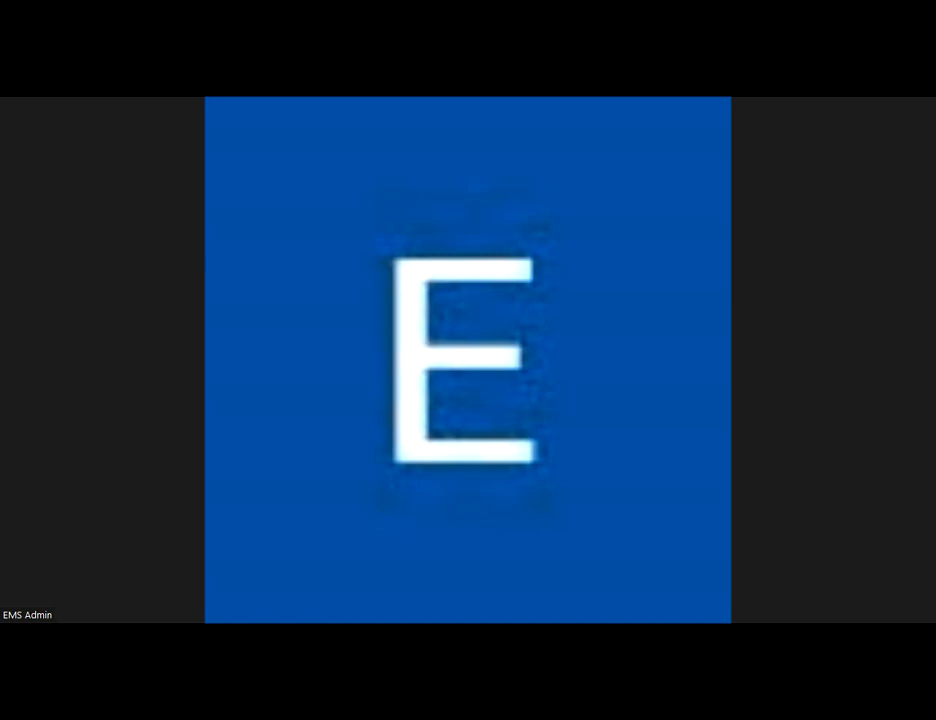